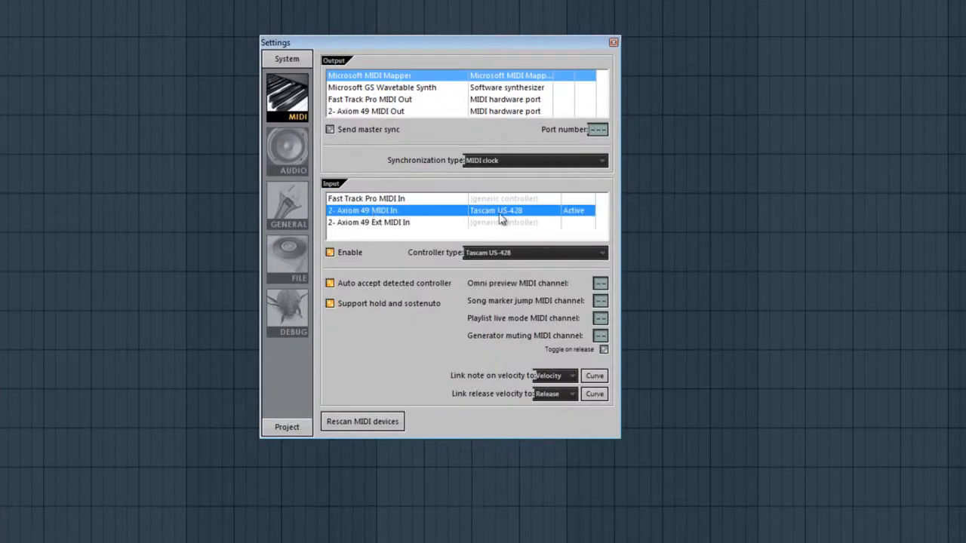
# Review the controller type options for the 2- Axiom 49 MIDI In input and close the settings
pyautogui.click(489, 257)
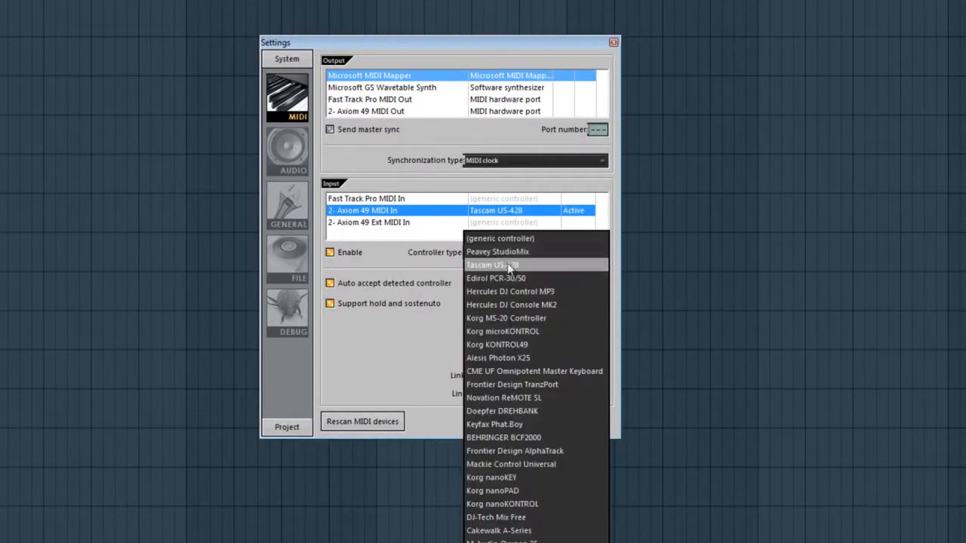
pyautogui.click(431, 233)
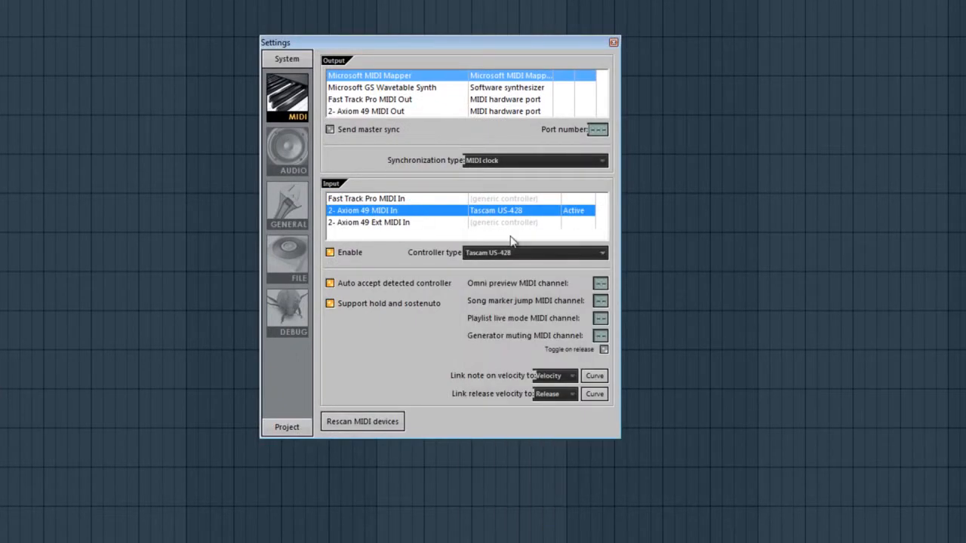
pyautogui.click(614, 42)
pyautogui.rightClick(883, 1)
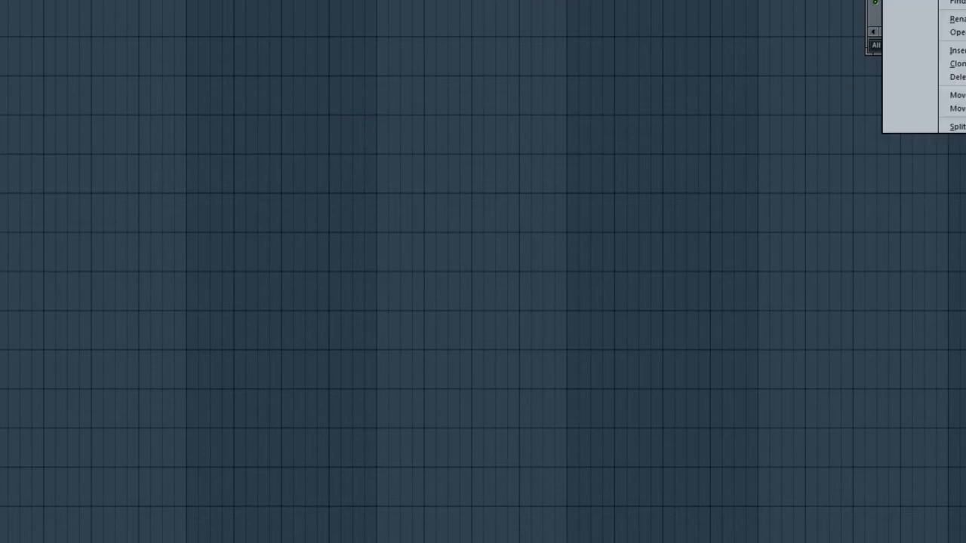
pyautogui.click(922, 1)
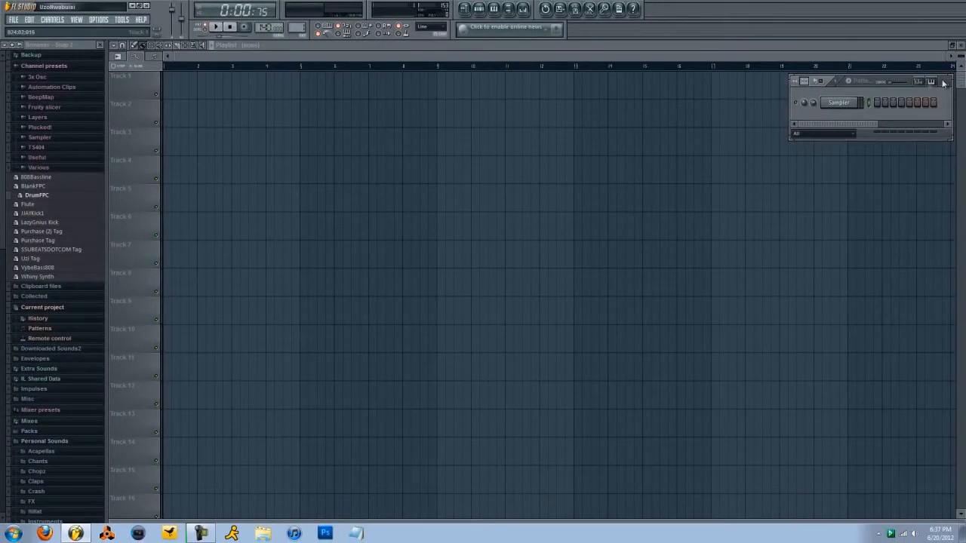
# Add an FPC channel and a Slicex channel, and arrange the Slicex and step sequencer windows beside the FPC window
pyautogui.moveTo(944, 82); pyautogui.dragTo(640, 94)
pyautogui.click(56, 22)
pyautogui.moveTo(61, 29)
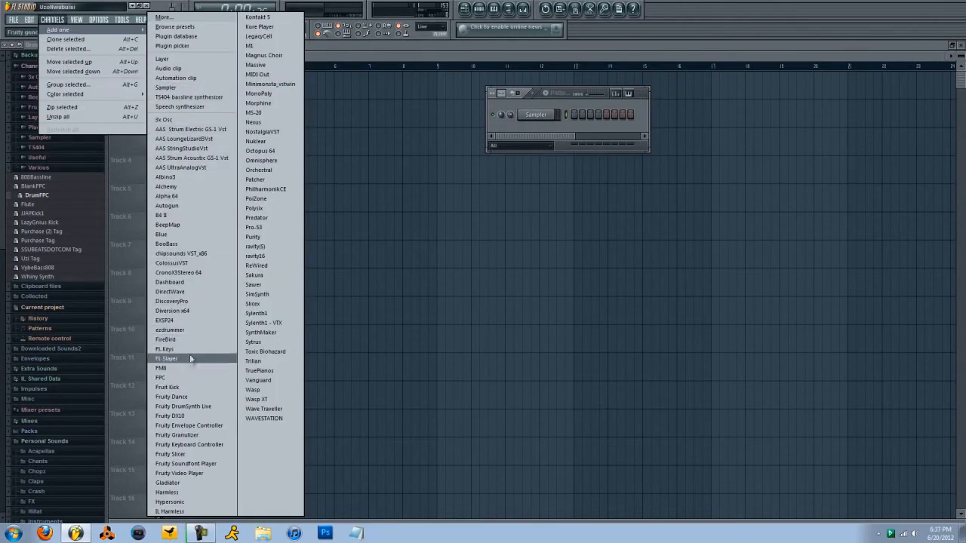
pyautogui.click(167, 379)
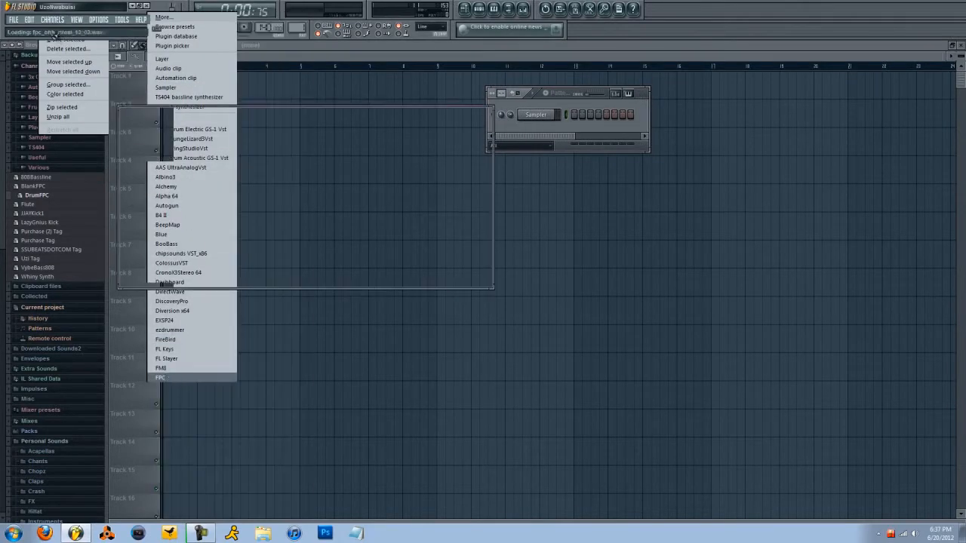
pyautogui.click(52, 19)
pyautogui.moveTo(60, 29)
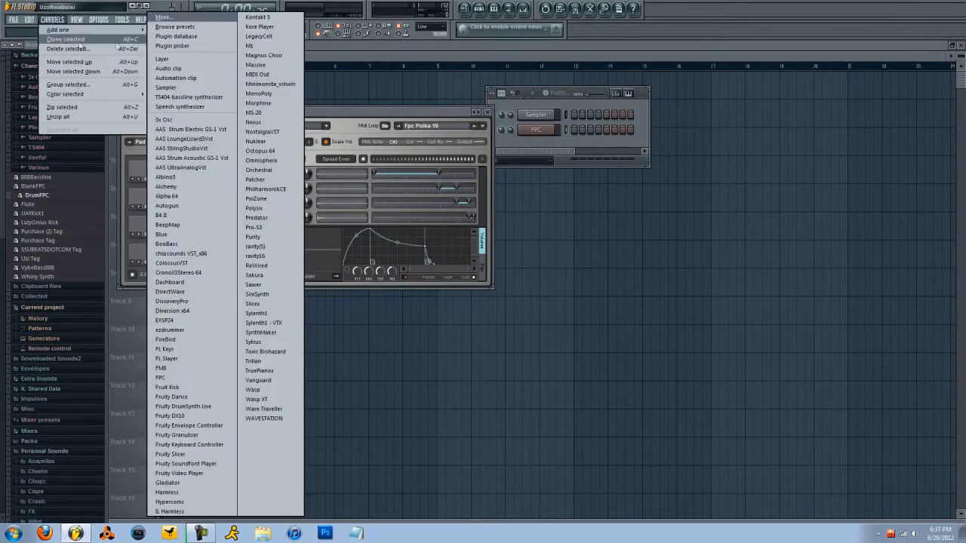
pyautogui.click(254, 303)
pyautogui.moveTo(440, 135); pyautogui.dragTo(797, 137)
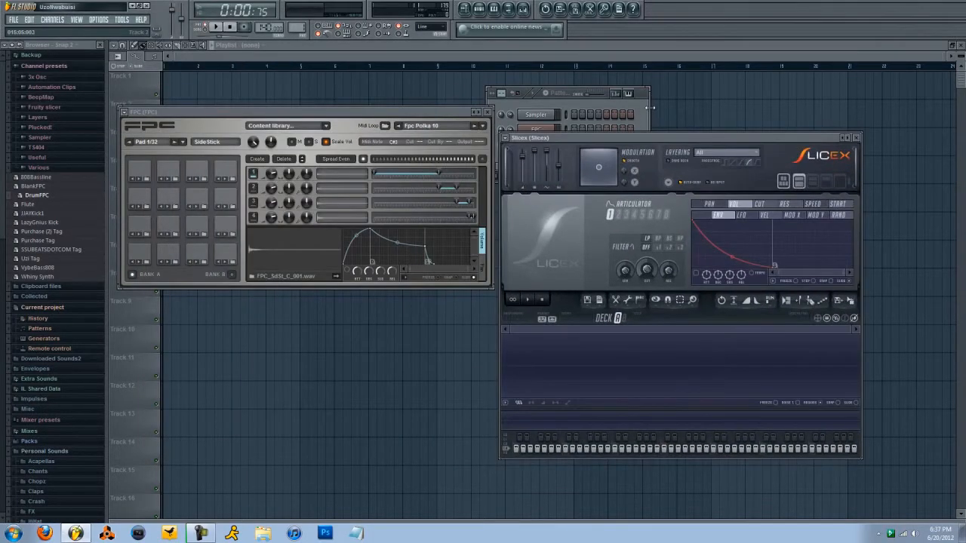
pyautogui.moveTo(651, 108); pyautogui.dragTo(824, 99)
pyautogui.moveTo(601, 93); pyautogui.dragTo(624, 69)
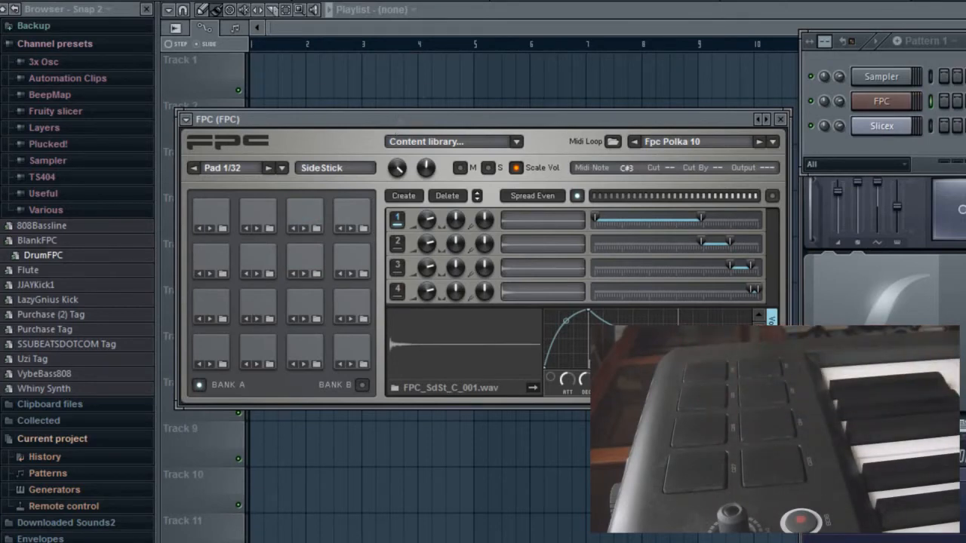
# Set the FPC MIDI note of pad 8 to C0 and that of the Crash pad 13 to G#3
pyautogui.click(351, 314)
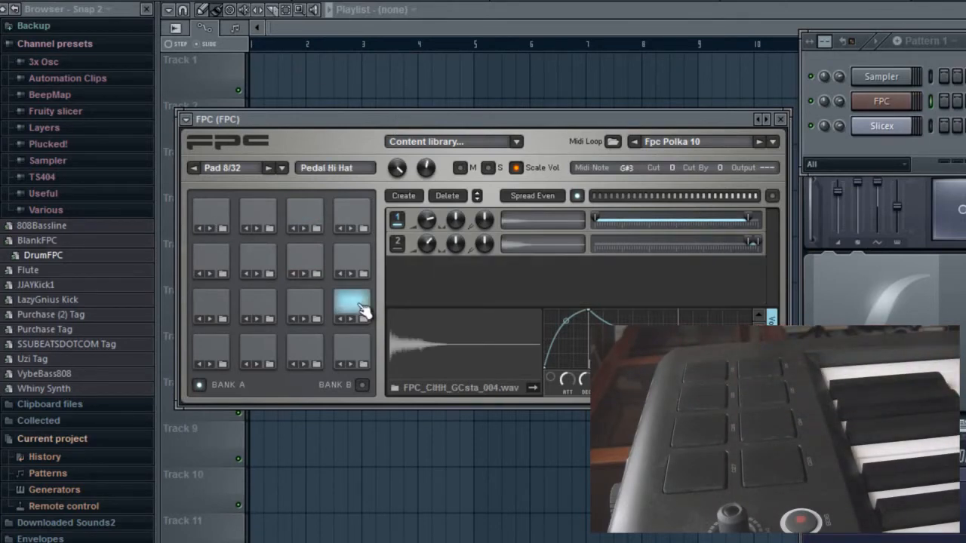
pyautogui.click(627, 169)
pyautogui.click(319, 216)
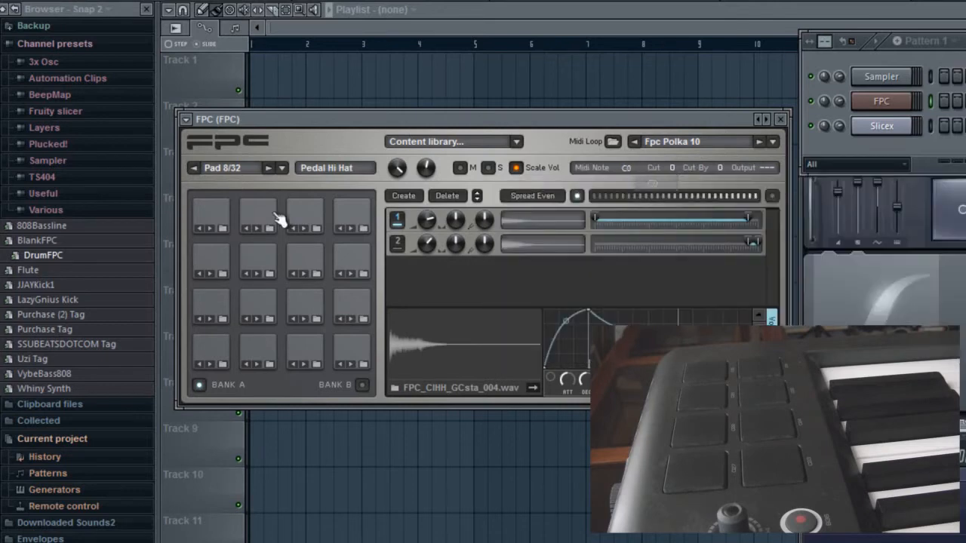
pyautogui.click(211, 217)
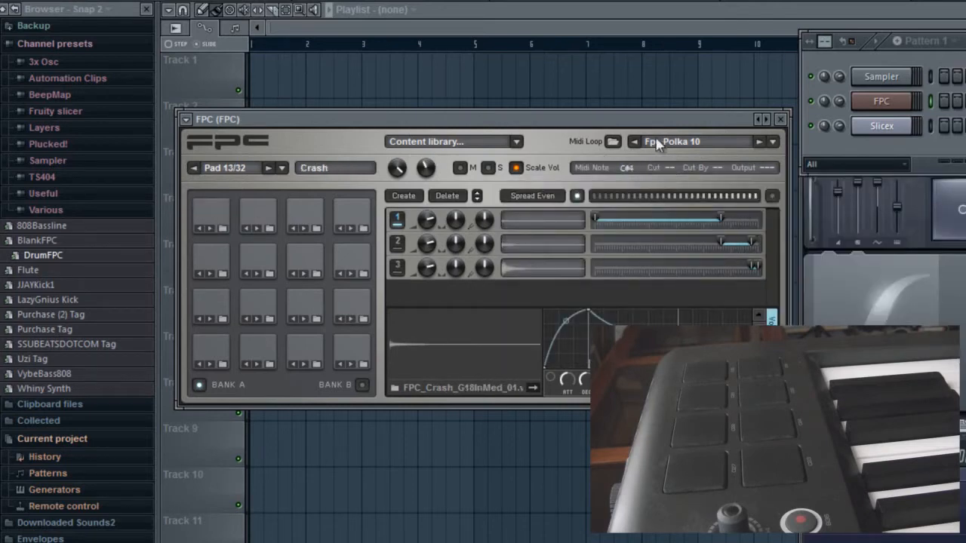
pyautogui.click(626, 168)
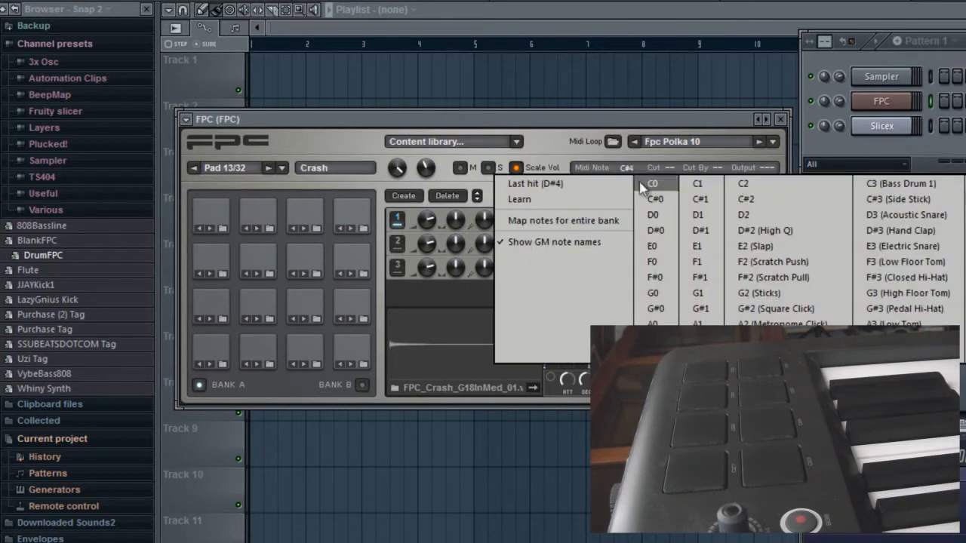
pyautogui.click(592, 209)
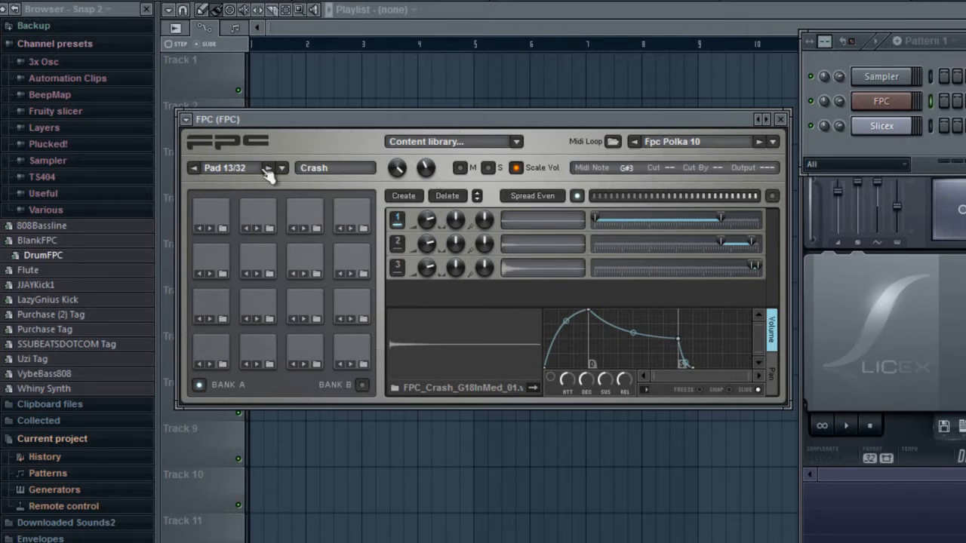
# Move the FPC window down and play the Crash pad 13 to check its mixer routing
pyautogui.moveTo(369, 117); pyautogui.dragTo(364, 156)
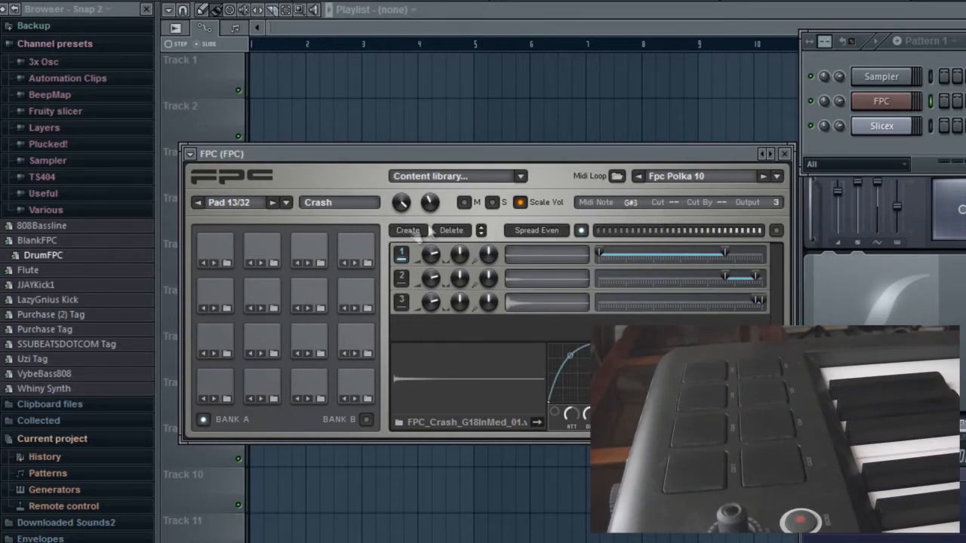
pyautogui.click(226, 257)
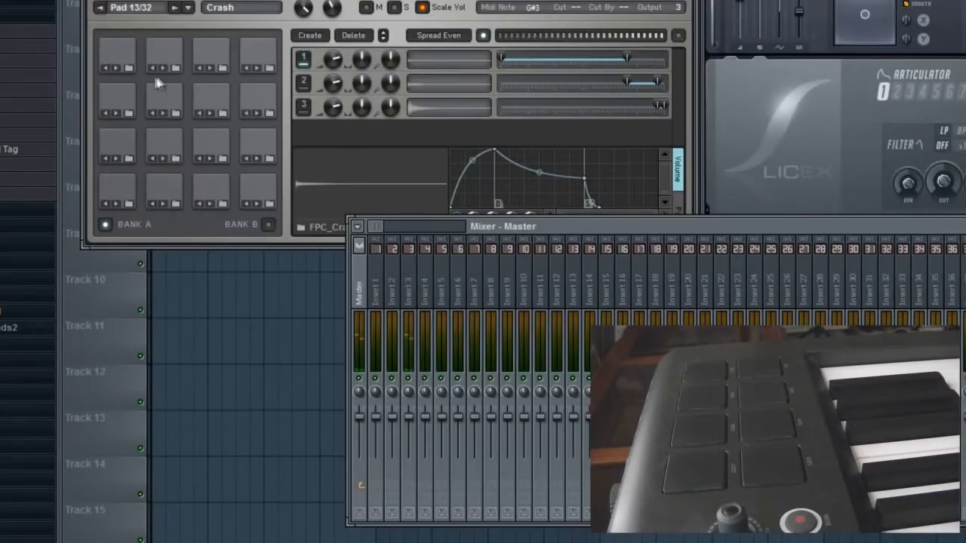
pyautogui.click(115, 54)
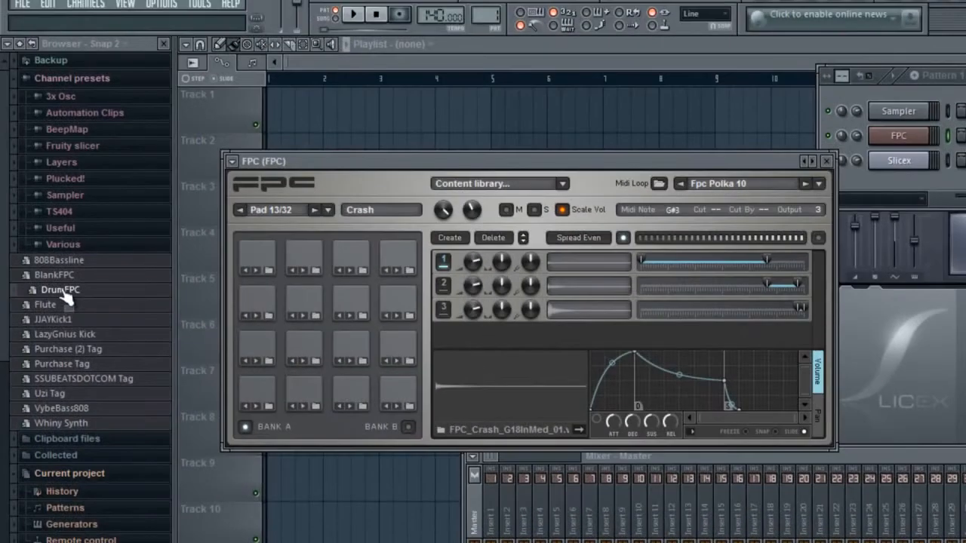
# Open the DrumFPC preset in a new channel, delete the original FPC channel, and reposition the DrumFPC window
pyautogui.rightClick(67, 299)
pyautogui.click(105, 307)
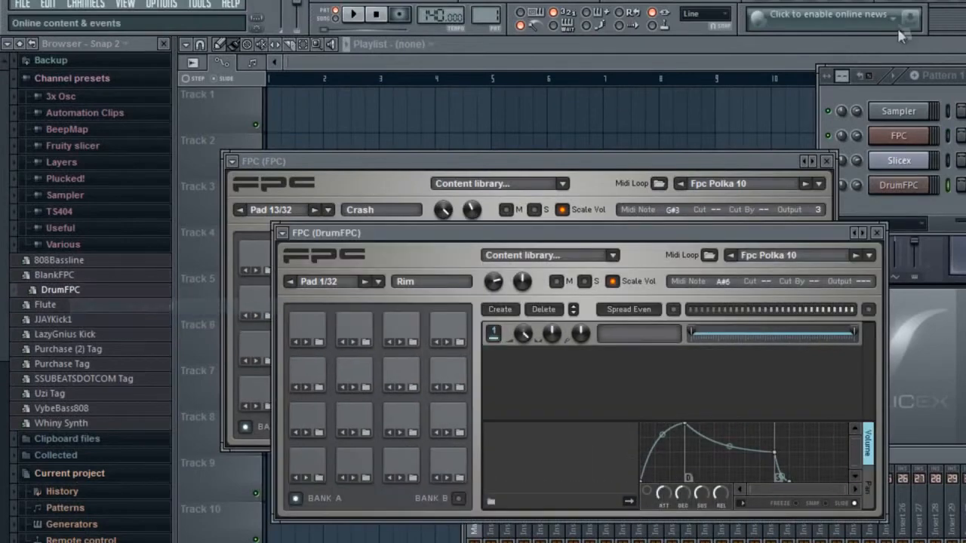
pyautogui.rightClick(925, 138)
pyautogui.click(953, 337)
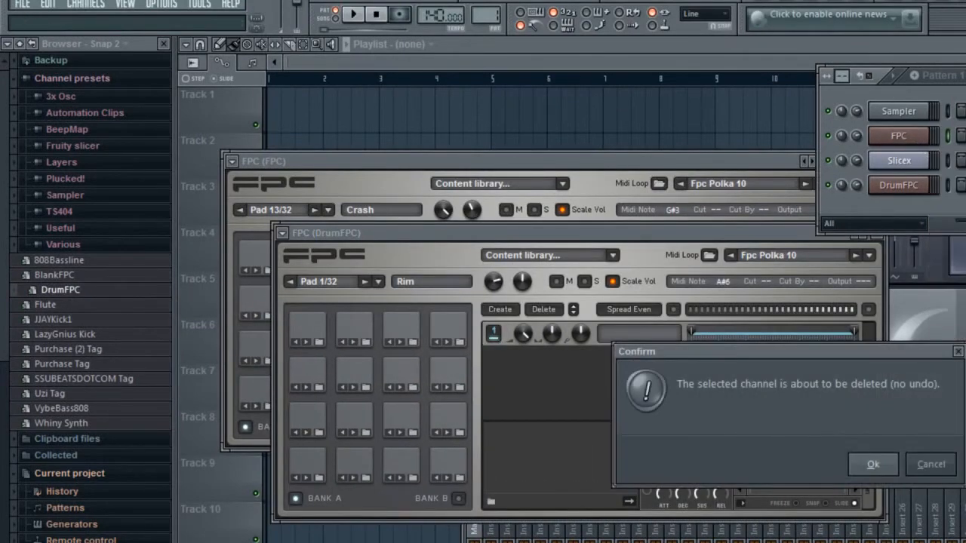
pyautogui.click(868, 461)
pyautogui.moveTo(528, 244); pyautogui.dragTo(547, 156)
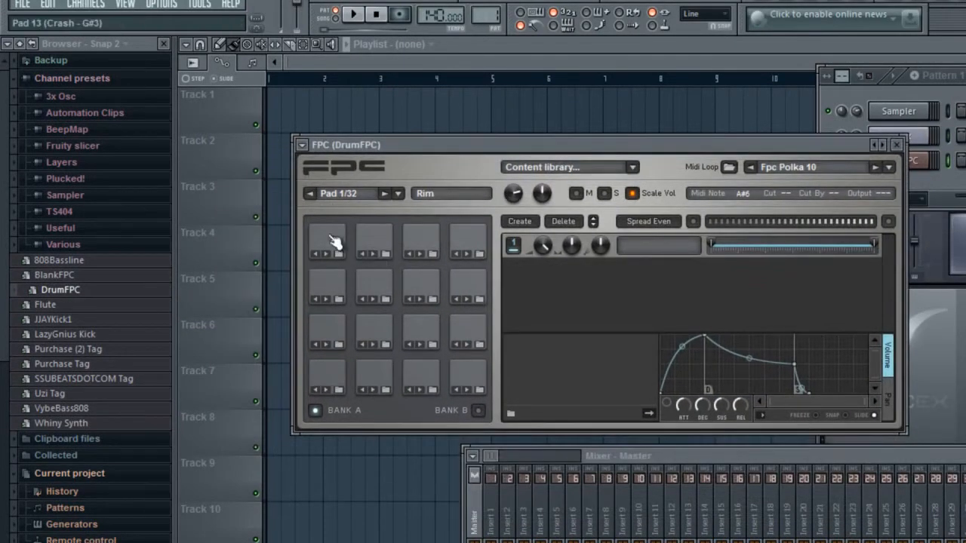
# Go through the pads in the upper two rows of DrumFPC to check their MIDI note assignments
pyautogui.click(372, 237)
pyautogui.click(418, 240)
pyautogui.click(462, 241)
pyautogui.click(465, 279)
pyautogui.click(419, 285)
pyautogui.click(374, 291)
pyautogui.click(327, 291)
pyautogui.click(328, 240)
pyautogui.click(377, 238)
pyautogui.click(434, 239)
pyautogui.click(481, 239)
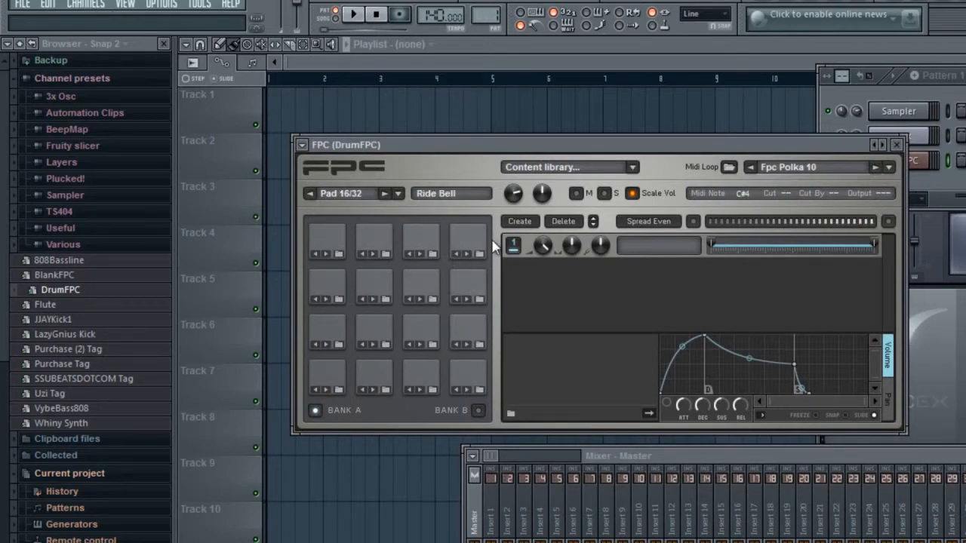
pyautogui.click(327, 240)
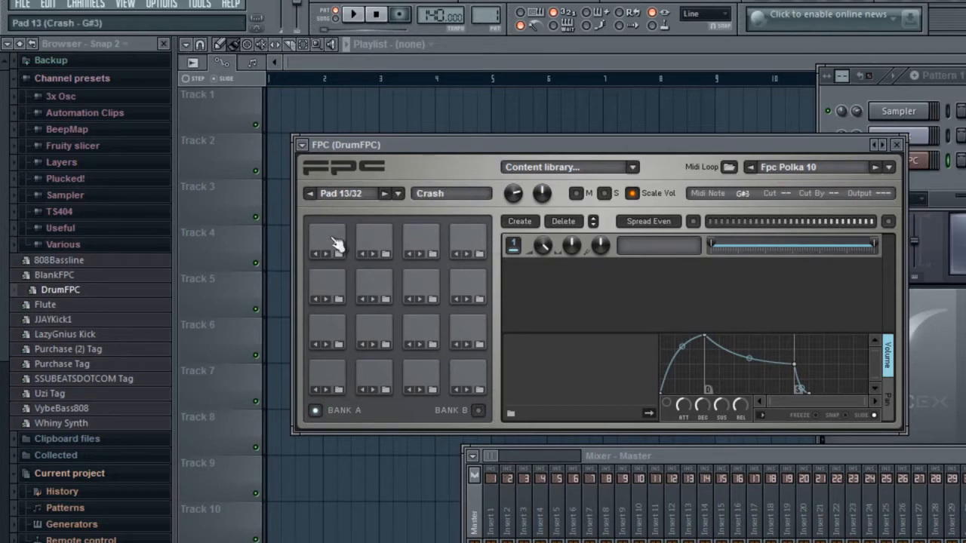
# Load the KASCLK07 kick from the Personal Sounds Kicks folder onto the Crash pad 13 of DrumFPC
pyautogui.scroll(-6, 6, 261)
pyautogui.scroll(4, 6, 259)
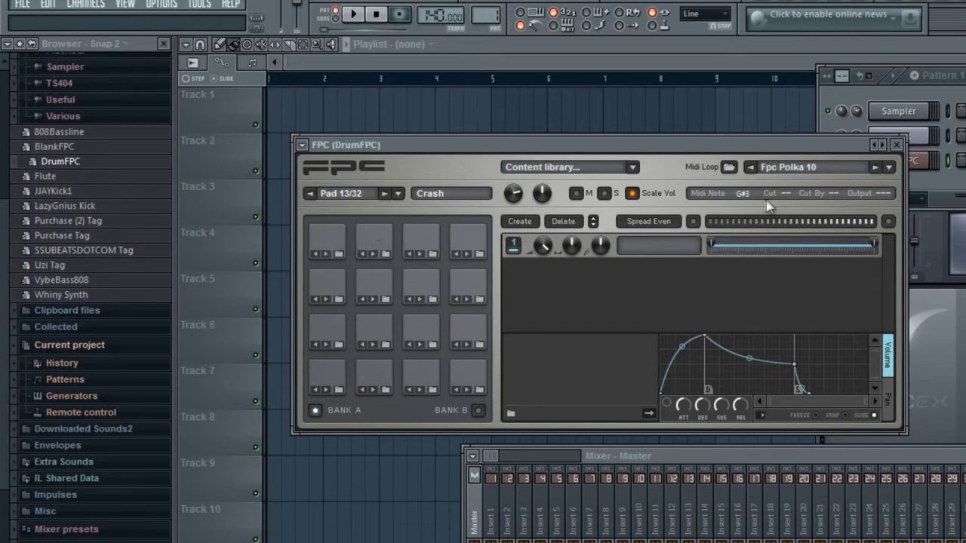
pyautogui.click(377, 245)
pyautogui.click(338, 243)
pyautogui.scroll(-8, 45, 339)
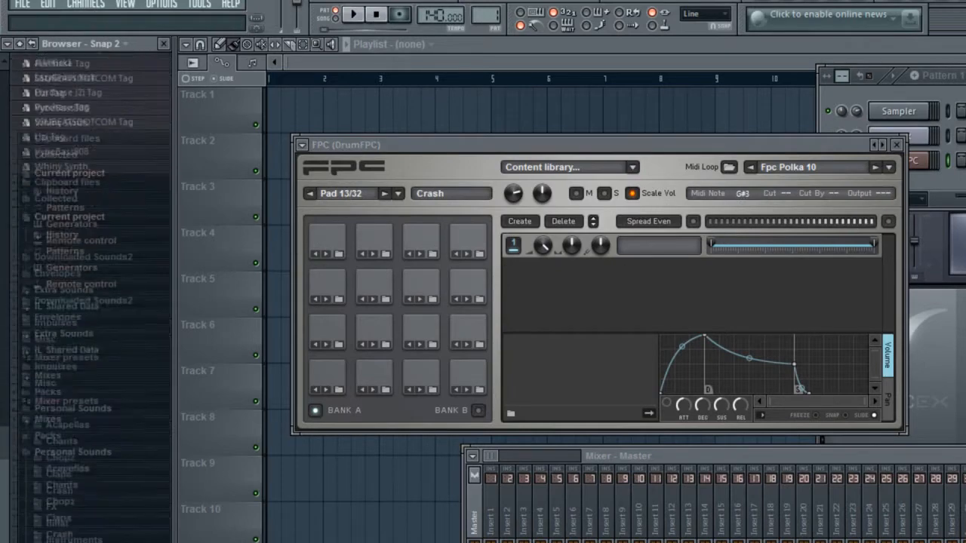
pyautogui.click(59, 458)
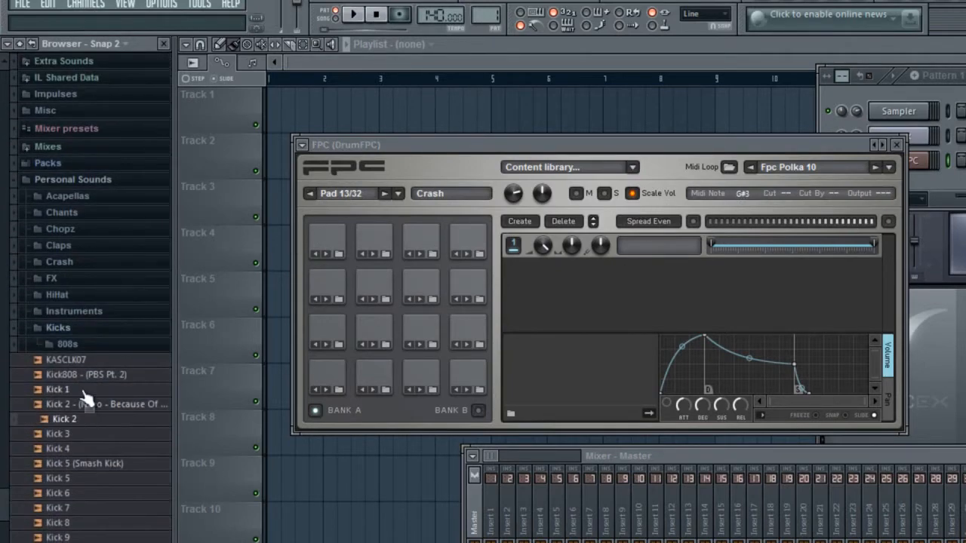
pyautogui.moveTo(76, 360); pyautogui.dragTo(324, 242)
pyautogui.click(128, 348)
pyautogui.click(127, 345)
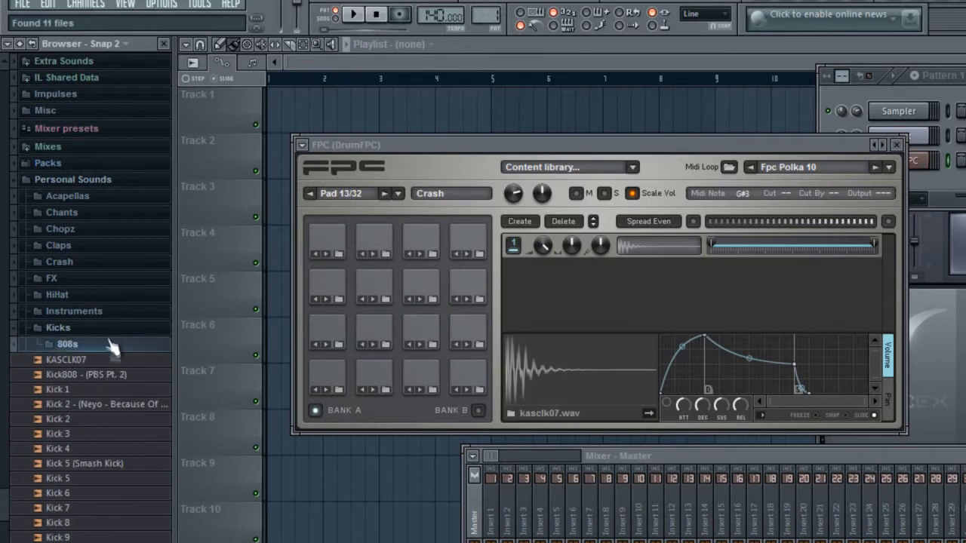
# Load the Snare 1 sample from the Snares folder onto the Splash pad 14 of DrumFPC
pyautogui.click(87, 327)
pyautogui.click(89, 493)
pyautogui.moveTo(89, 480); pyautogui.dragTo(370, 243)
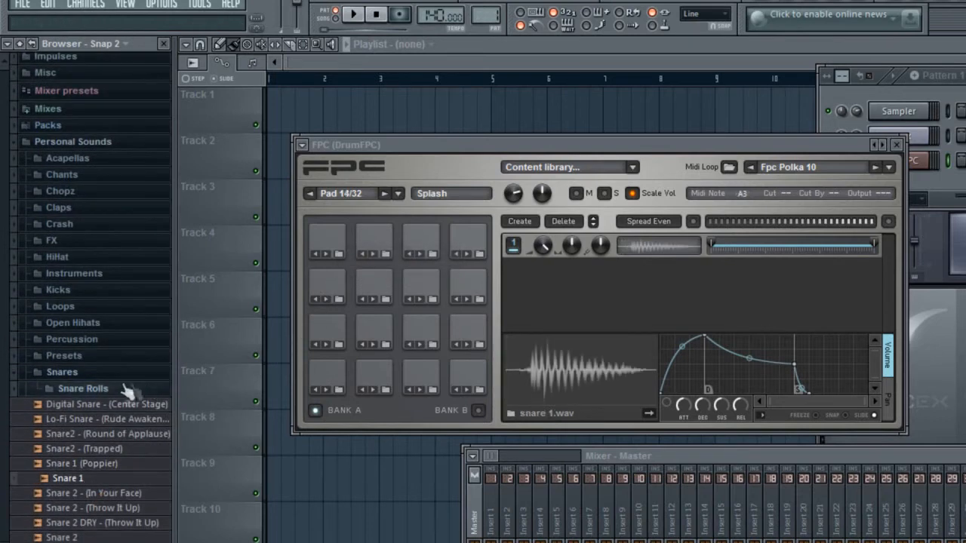
pyautogui.click(70, 373)
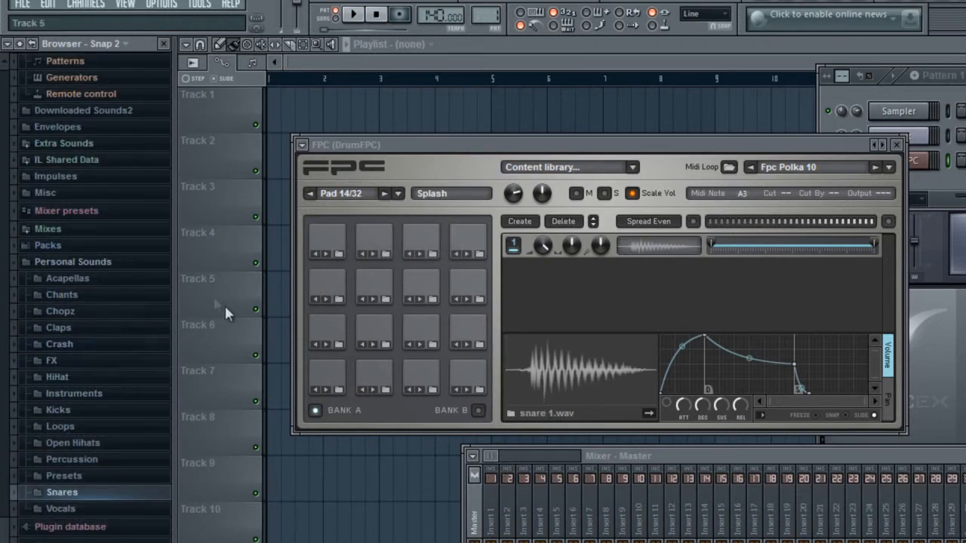
# Audition samples in the Percussion folder and load waad_airbase_perc_007.wav onto the Ride pad 15 of DrumFPC
pyautogui.click(98, 475)
pyautogui.click(90, 459)
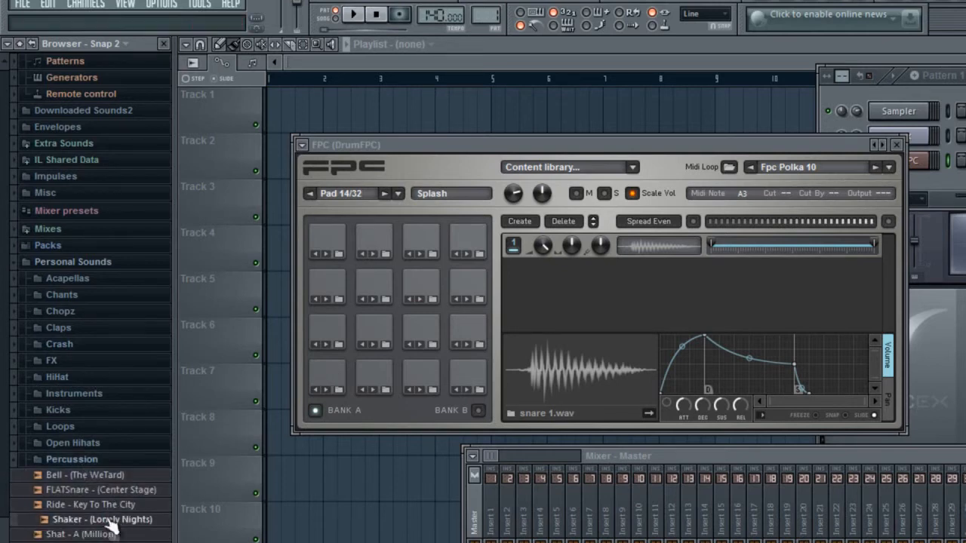
pyautogui.click(105, 536)
pyautogui.click(104, 542)
pyautogui.click(104, 542)
pyautogui.click(104, 542)
pyautogui.click(104, 542)
pyautogui.moveTo(104, 542); pyautogui.dragTo(422, 237)
pyautogui.click(81, 463)
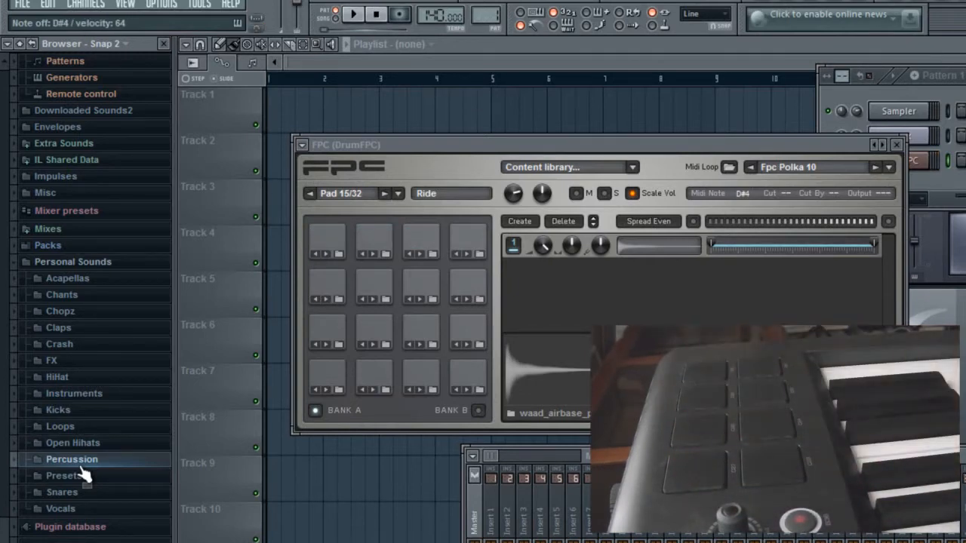
# Shift the DrumFPC window aside and load the All my Life drum loop from the Loops folder into Slicex
pyautogui.moveTo(781, 147); pyautogui.dragTo(754, 151)
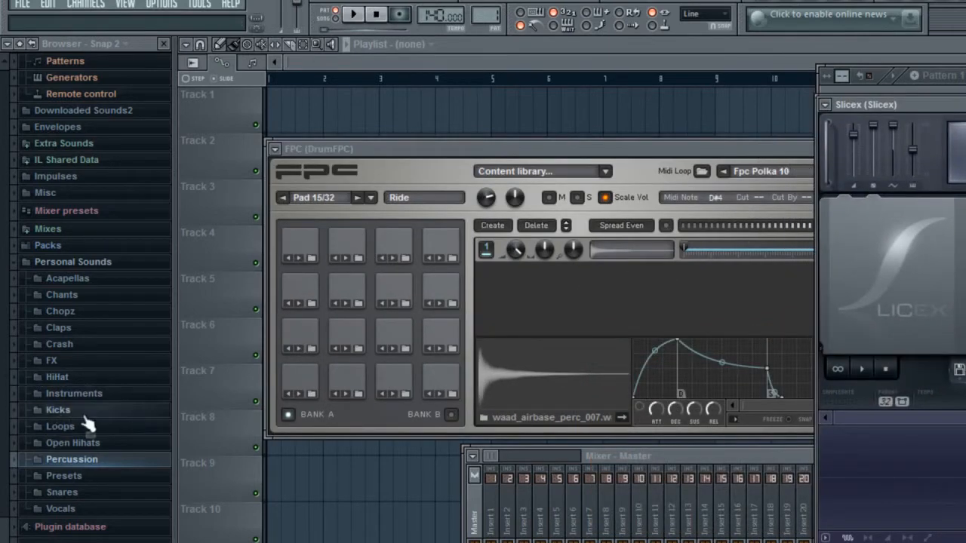
pyautogui.click(60, 427)
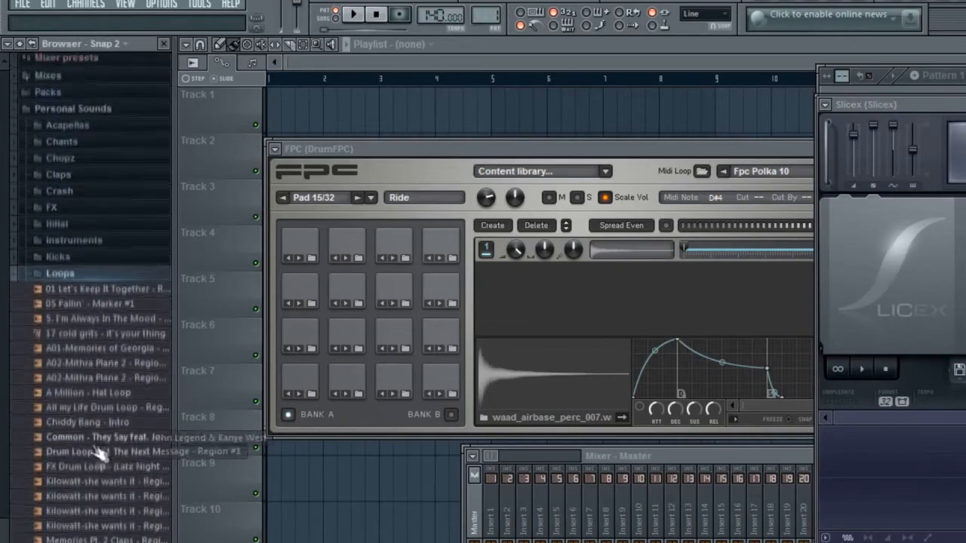
pyautogui.click(76, 405)
pyautogui.moveTo(64, 408); pyautogui.dragTo(747, 439)
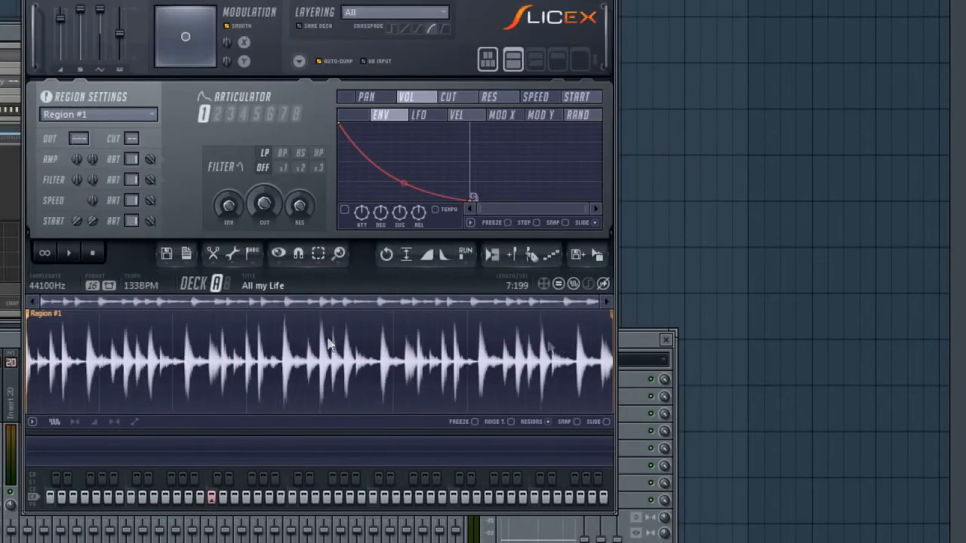
pyautogui.scroll(4, 34, 319)
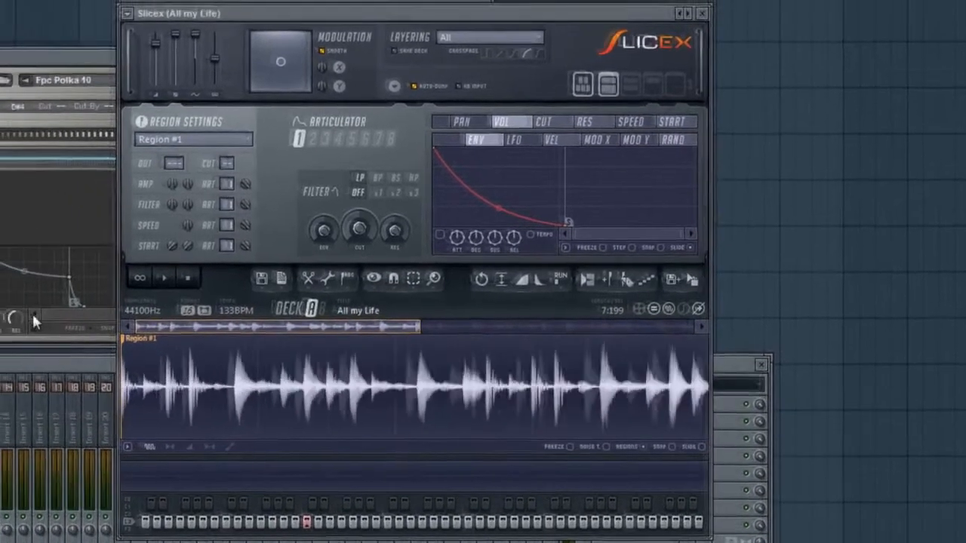
pyautogui.scroll(-2, 34, 319)
pyautogui.scroll(2, 34, 320)
pyautogui.scroll(-3, 361, 366)
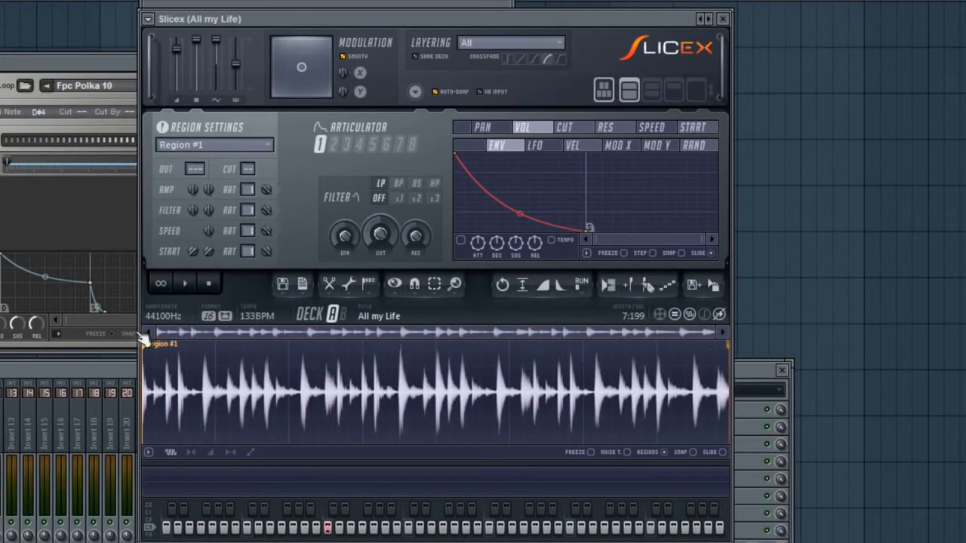
# Delete Region #1 from the All my Life waveform and add a slice marker at the start of the loop
pyautogui.scroll(4, 177, 406)
pyautogui.rightClick(156, 357)
pyautogui.click(192, 366)
pyautogui.scroll(3, 237, 405)
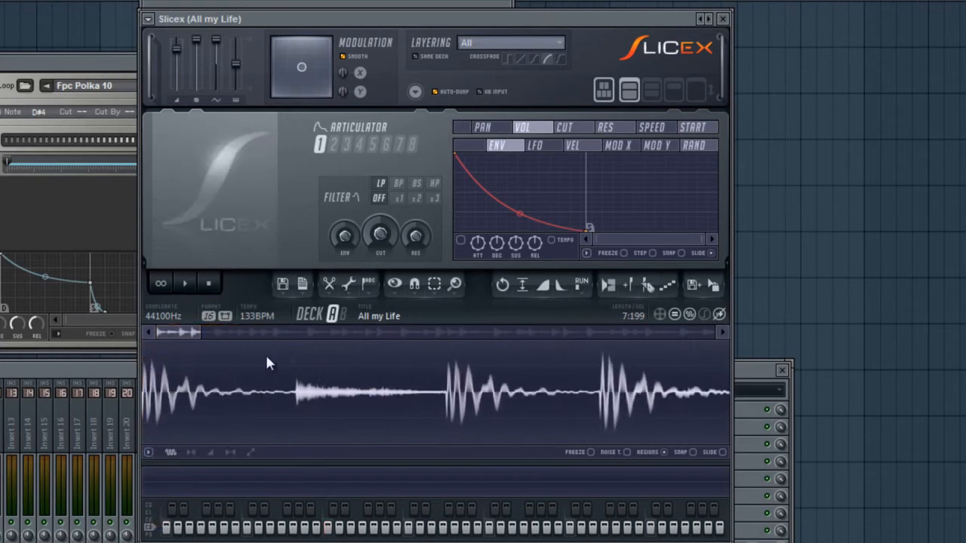
pyautogui.click(641, 286)
pyautogui.scroll(-3, 262, 370)
pyautogui.scroll(-2, 284, 388)
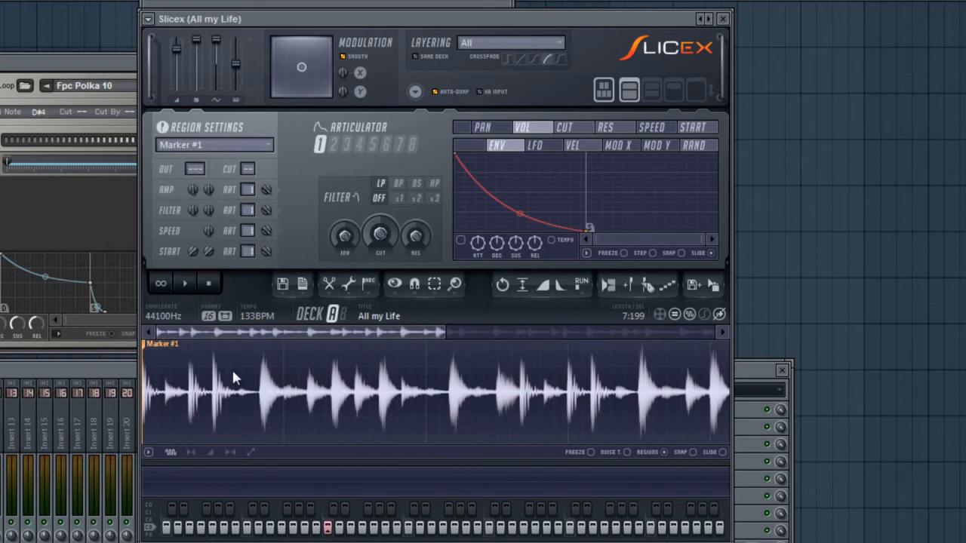
# Add a second slice marker to the loop and fine-tune its position to about 0:749
pyautogui.doubleClick(185, 392)
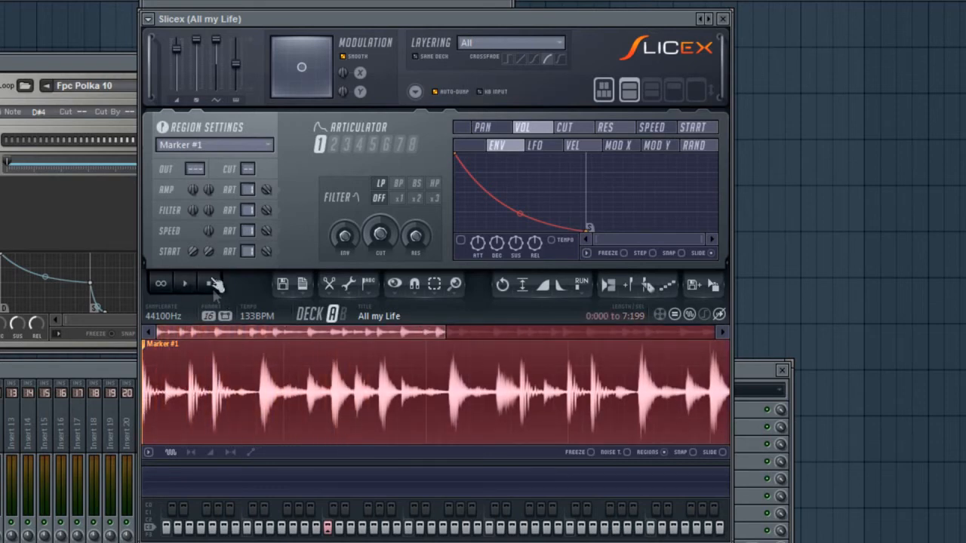
pyautogui.click(257, 376)
pyautogui.click(629, 286)
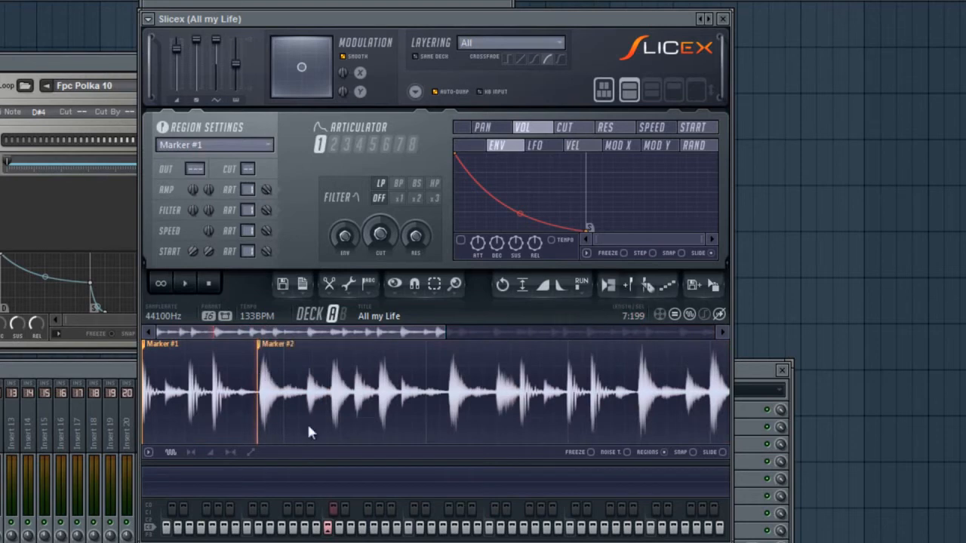
pyautogui.scroll(3, 309, 422)
pyautogui.moveTo(390, 350); pyautogui.dragTo(395, 352)
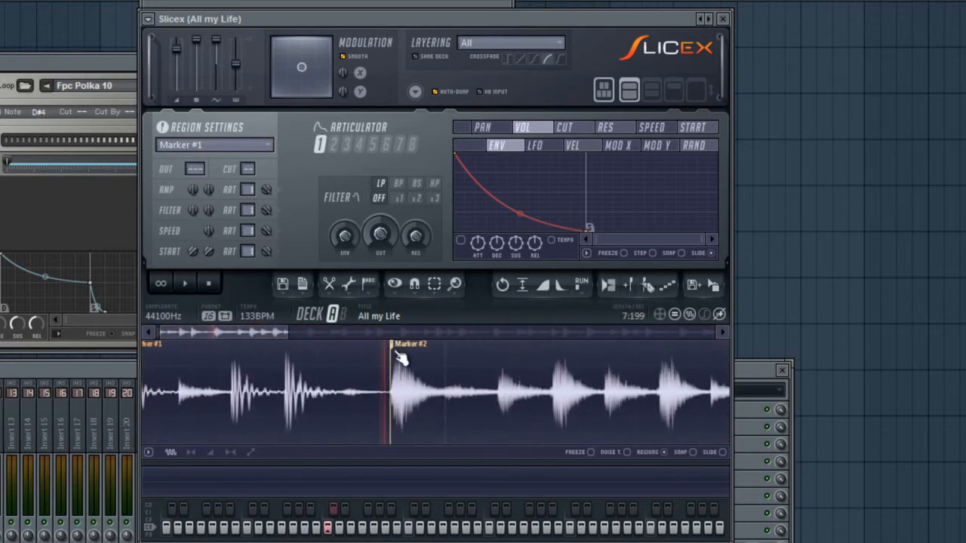
# Preview the loop from Marker #2 and add a third slice marker about a third of the way through it
pyautogui.doubleClick(329, 375)
pyautogui.doubleClick(451, 401)
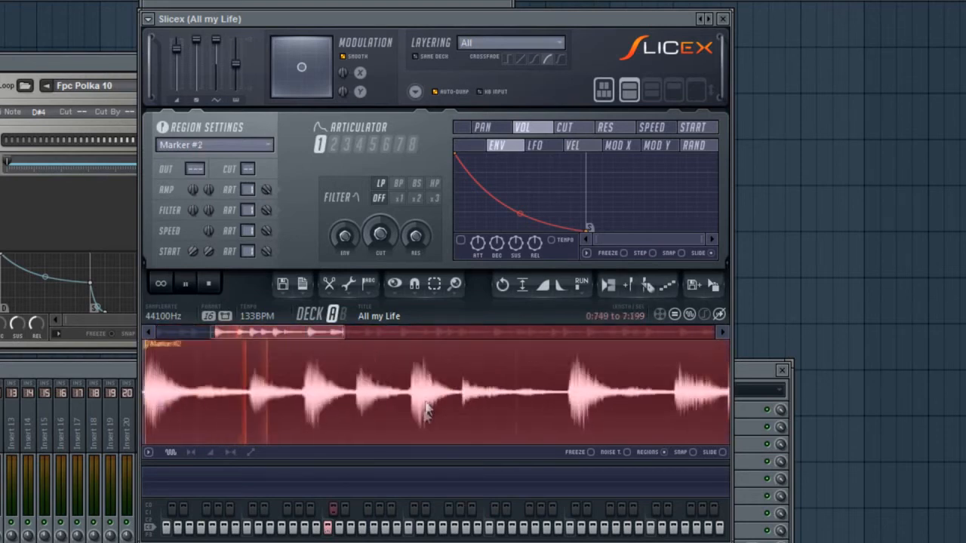
pyautogui.scroll(-3, 407, 408)
pyautogui.click(254, 395)
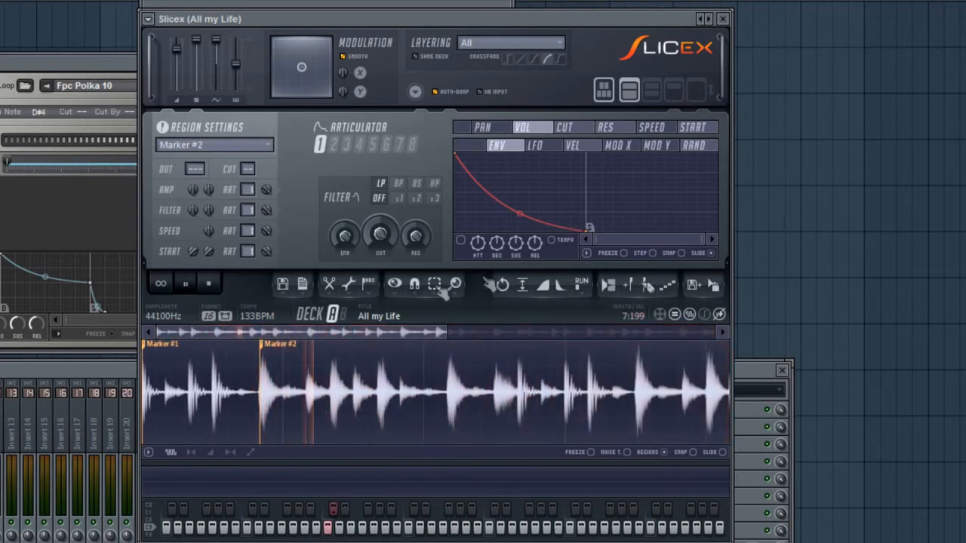
pyautogui.click(641, 287)
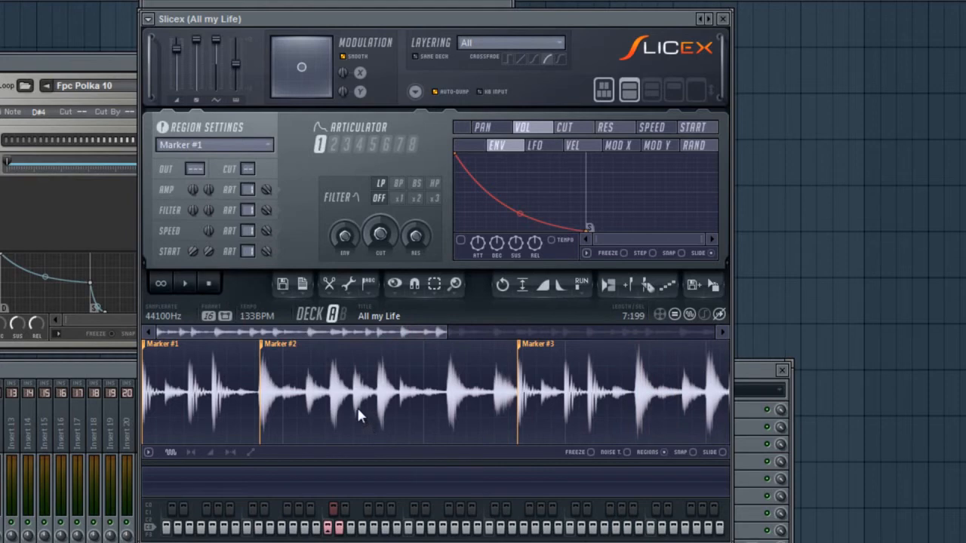
# Assign the last-hit pad note as trigger note for two markers: G#3 for Marker #1 and A3 for Marker #2
pyautogui.scroll(-2, 175, 369)
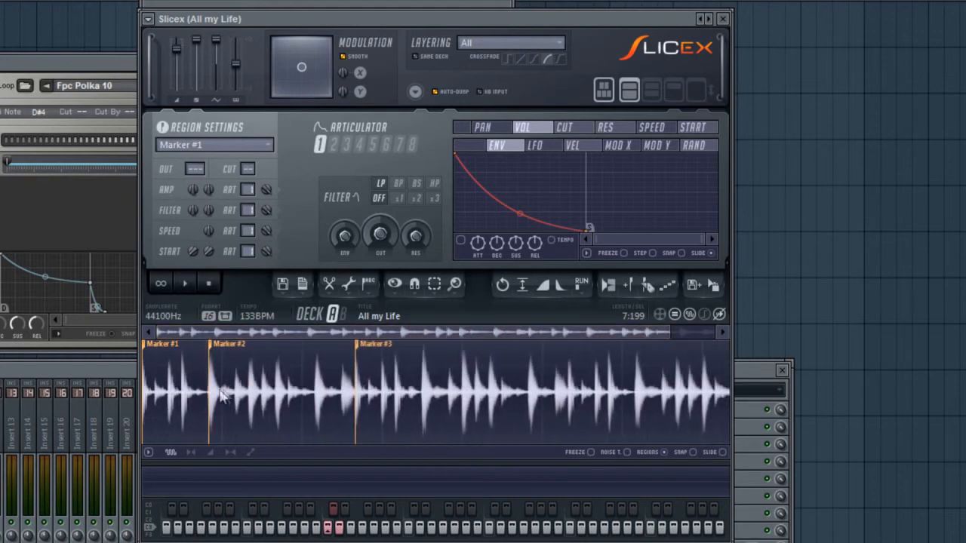
pyautogui.rightClick(172, 355)
pyautogui.moveTo(218, 485)
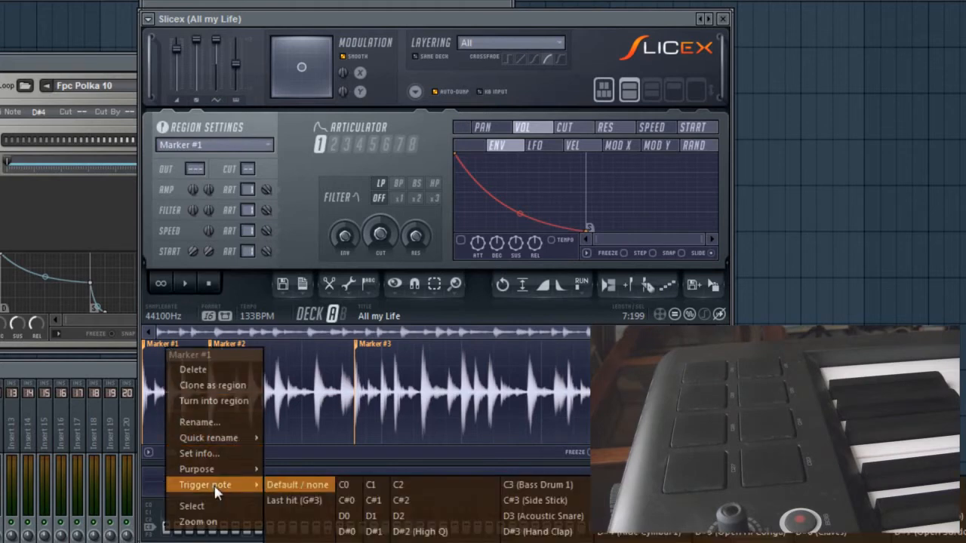
pyautogui.click(294, 500)
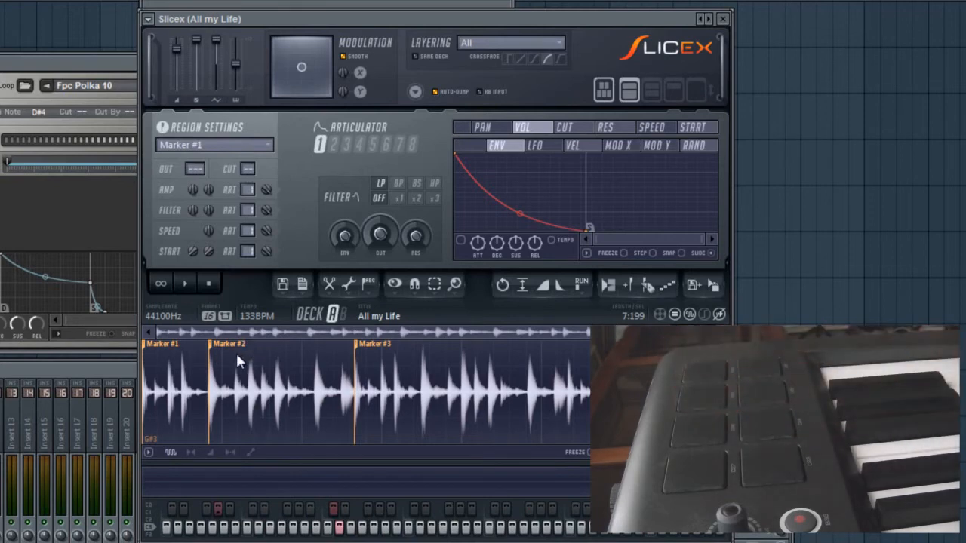
pyautogui.rightClick(237, 349)
pyautogui.moveTo(289, 487)
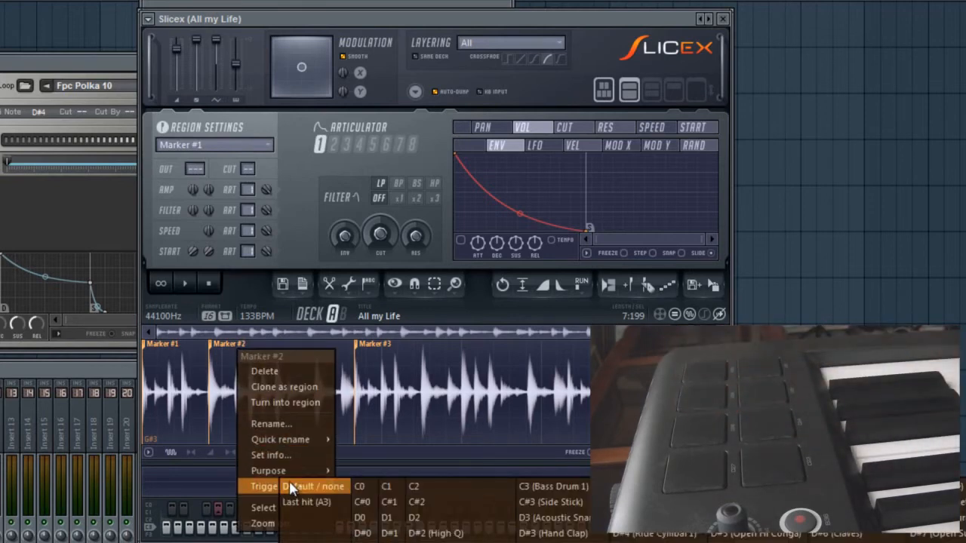
pyautogui.click(299, 503)
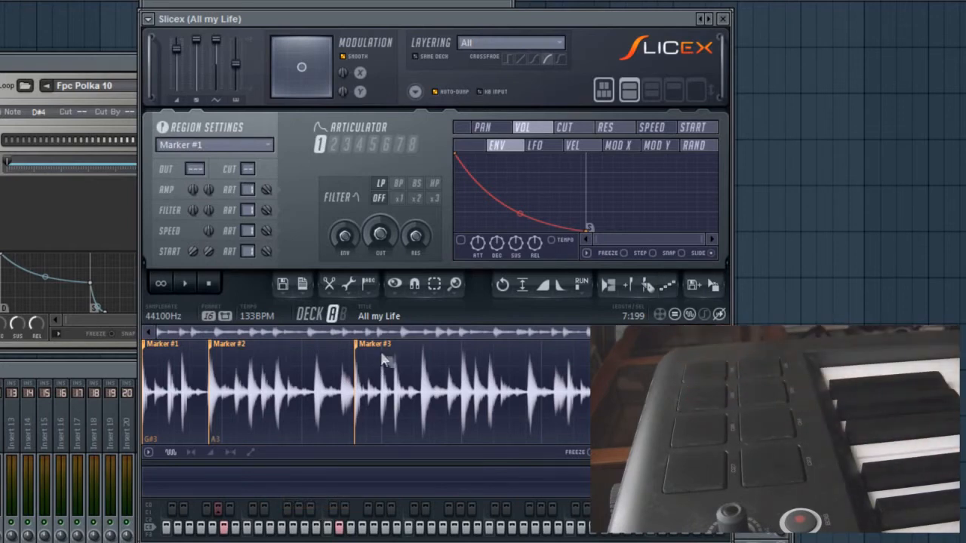
# Set the trigger note of Marker #3 to the last-hit pad note, D#4
pyautogui.rightClick(381, 355)
pyautogui.moveTo(440, 486)
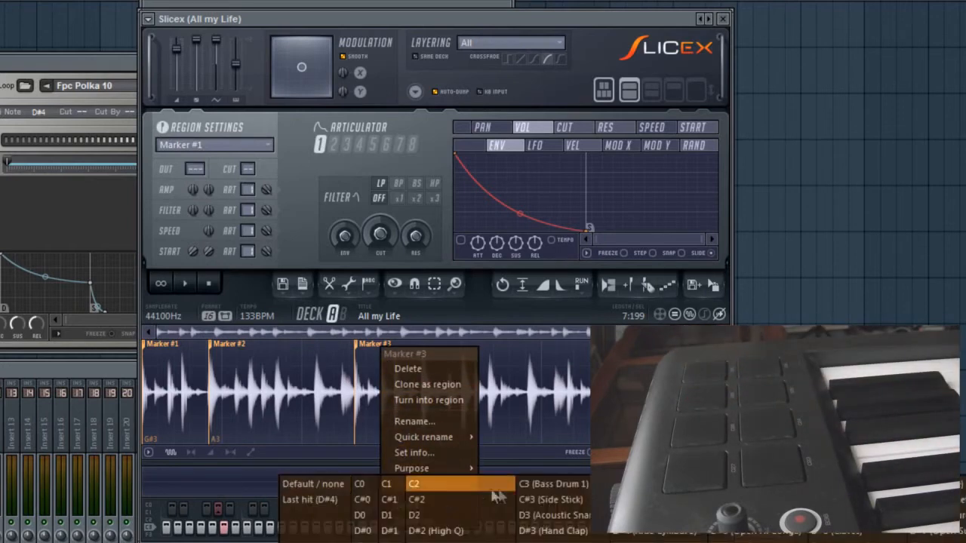
pyautogui.click(316, 501)
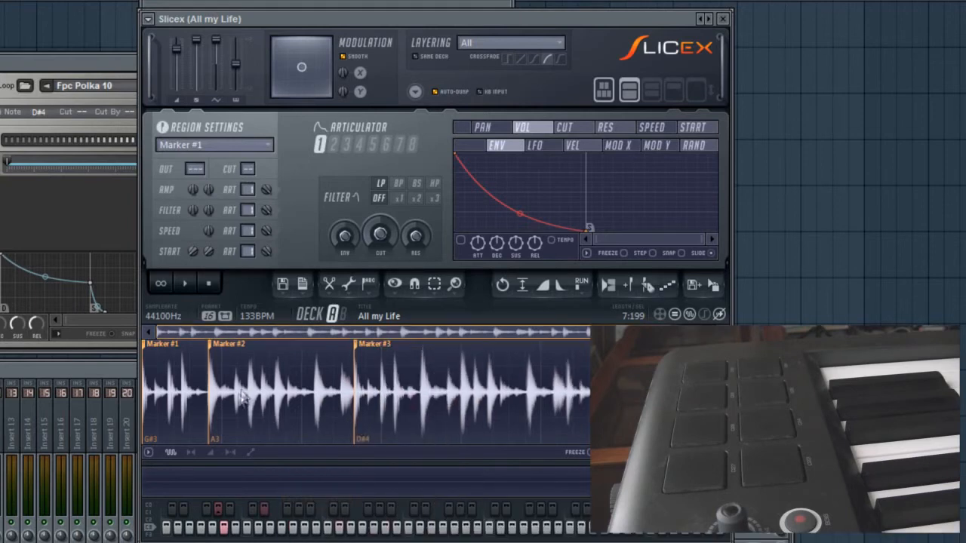
pyautogui.scroll(-1, 241, 397)
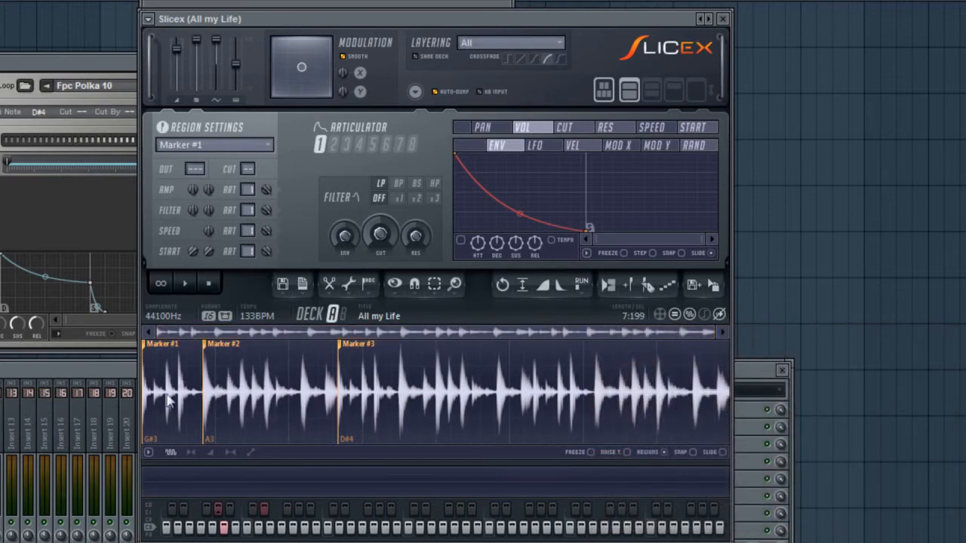
# Show the step sequencer with DrumFPC selected and delete the All my Life and DrumFPC channels
pyautogui.press('F6')
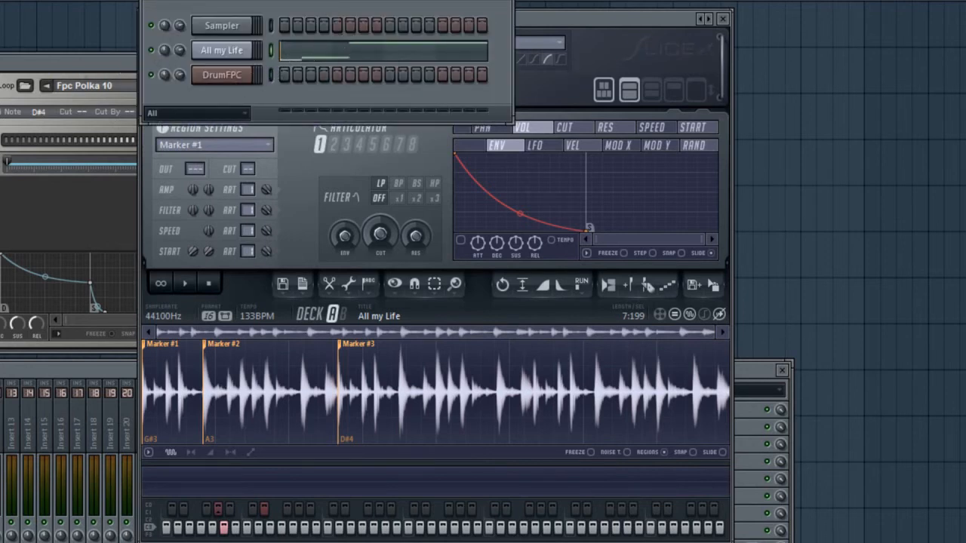
pyautogui.click(221, 75)
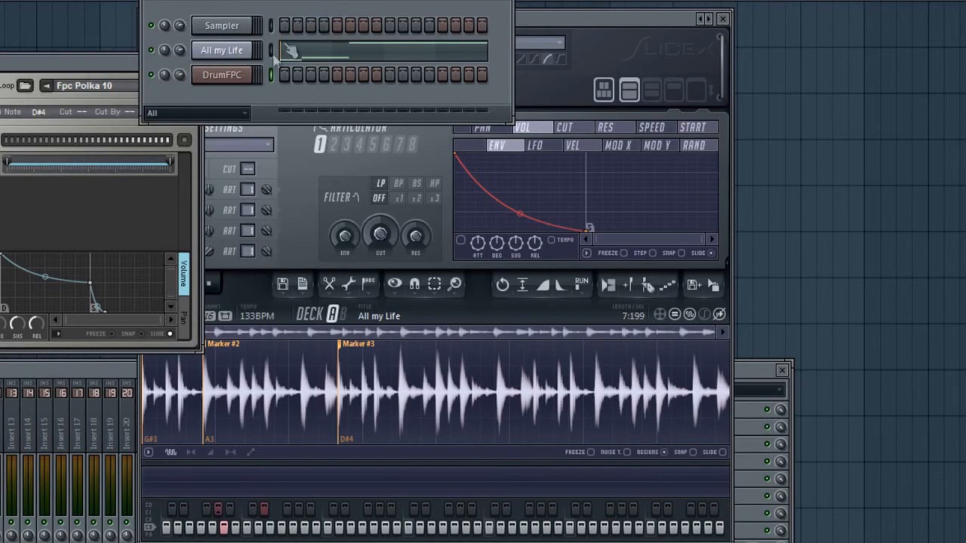
pyautogui.rightClick(249, 50)
pyautogui.click(284, 252)
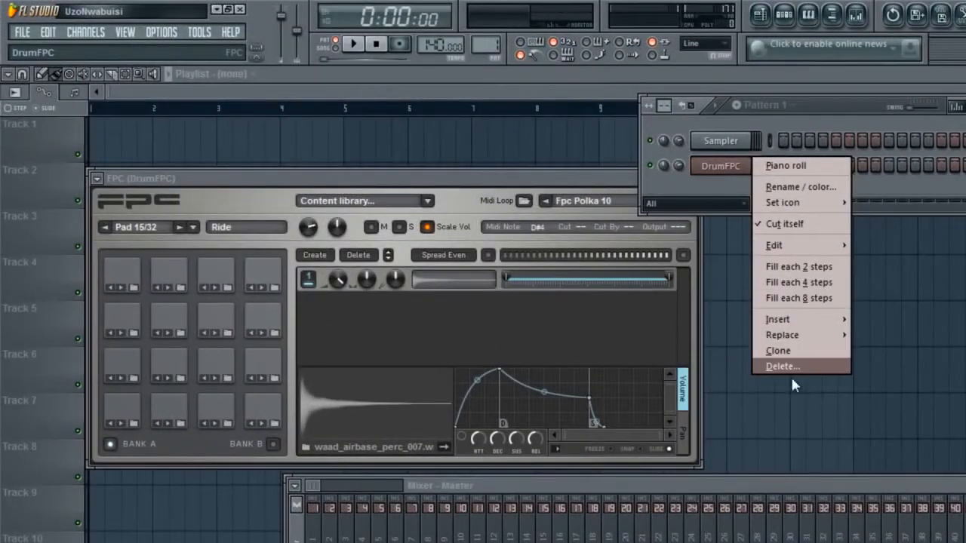
pyautogui.click(788, 369)
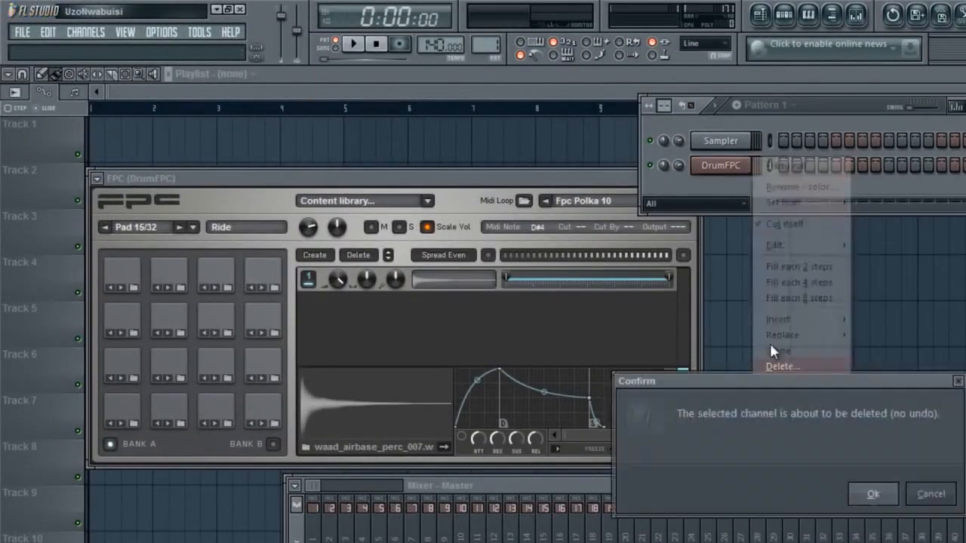
pyautogui.press('Return')
# Show the file browser and load the BlankFPC channel preset as a new channel
pyautogui.click(833, 16)
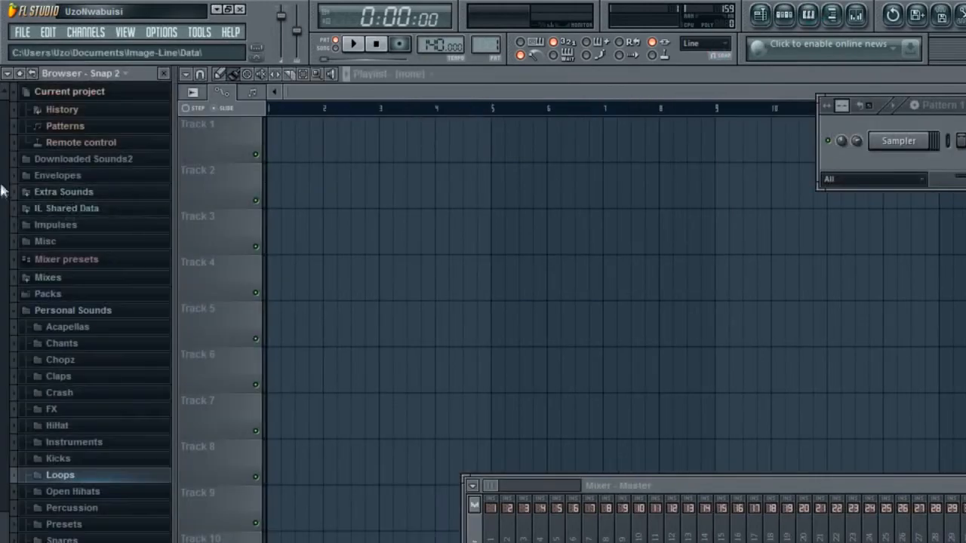
pyautogui.scroll(10, 18, 147)
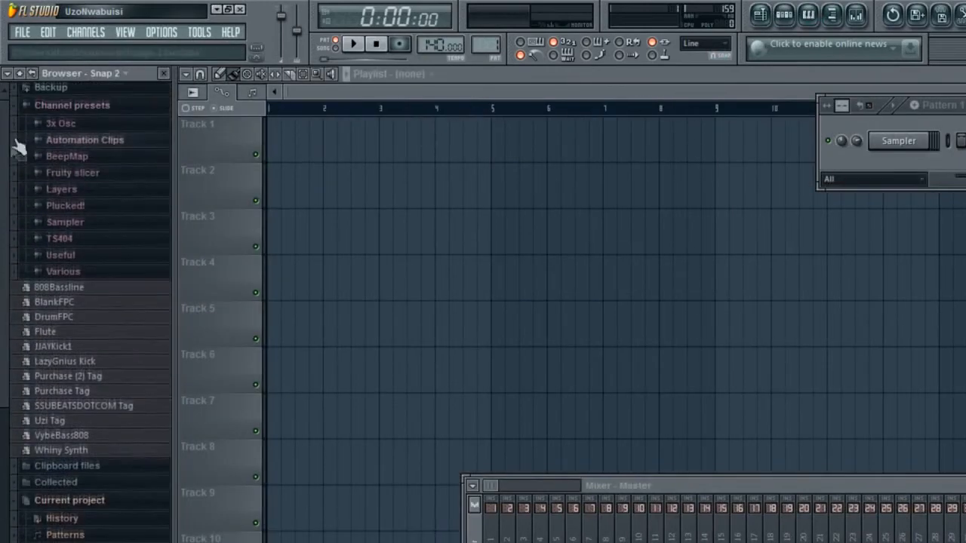
pyautogui.rightClick(68, 305)
pyautogui.click(71, 318)
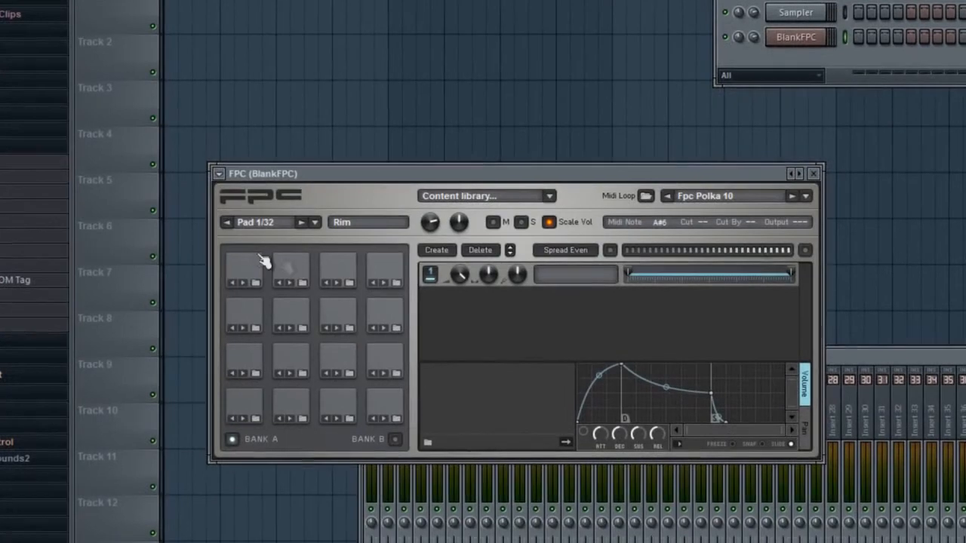
# Check the settings of individual pads in the upper two rows of BlankFPC
pyautogui.click(295, 324)
pyautogui.click(282, 272)
pyautogui.click(346, 273)
pyautogui.click(387, 272)
pyautogui.click(382, 310)
pyautogui.click(335, 310)
# Load the 10 Fat Raps Remix - Marker #2 chop from the Personal Sounds Chopz folder onto the Crash pad 13 of BlankFPC
pyautogui.click(247, 278)
pyautogui.scroll(-6, 30, 226)
pyautogui.click(7, 212)
pyautogui.scroll(-5, 7, 212)
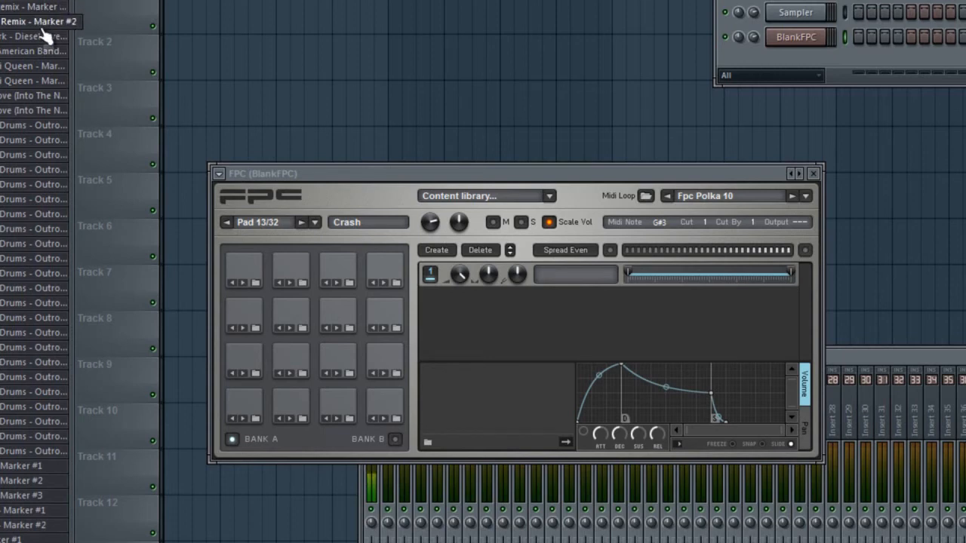
pyautogui.moveTo(34, 28)
pyautogui.mouseDown()
pyautogui.moveTo(231, 279)
pyautogui.moveTo(245, 273)
pyautogui.mouseUp()
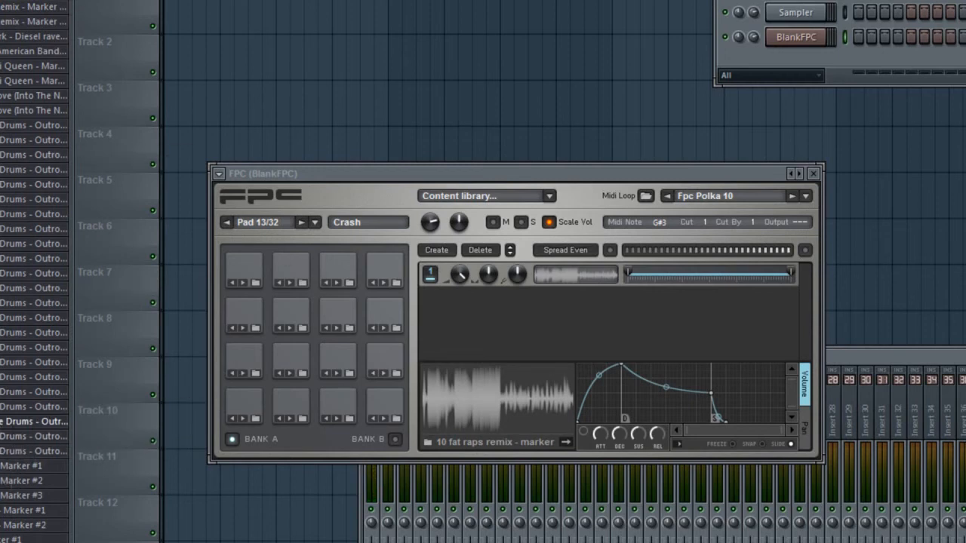
# Load a Ray Bryant "Up above the r..." chop onto the Splash pad 14 and select the Floor Tom pad 12
pyautogui.scroll(-5, 34, 498)
pyautogui.moveTo(34, 502)
pyautogui.mouseDown()
pyautogui.moveTo(280, 302)
pyautogui.moveTo(291, 275)
pyautogui.mouseUp()
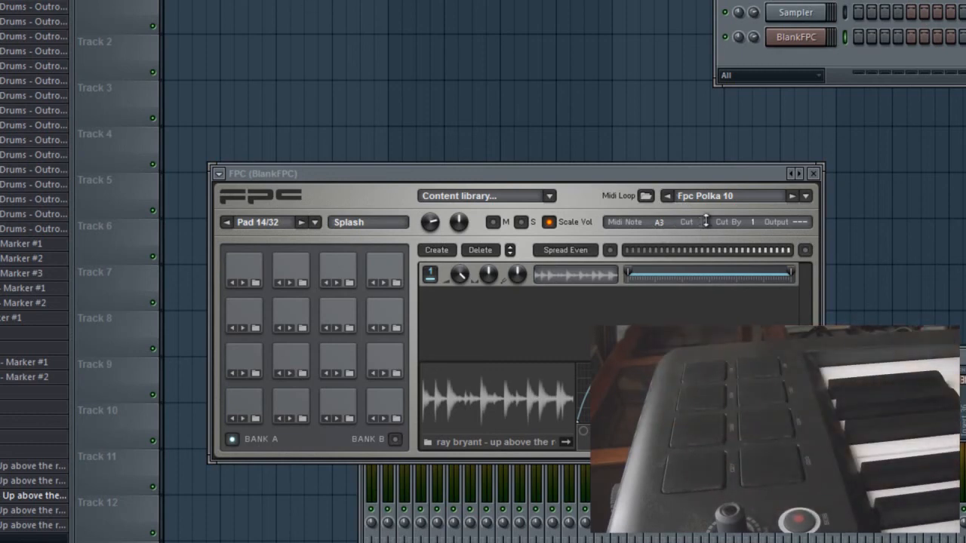
pyautogui.click(339, 317)
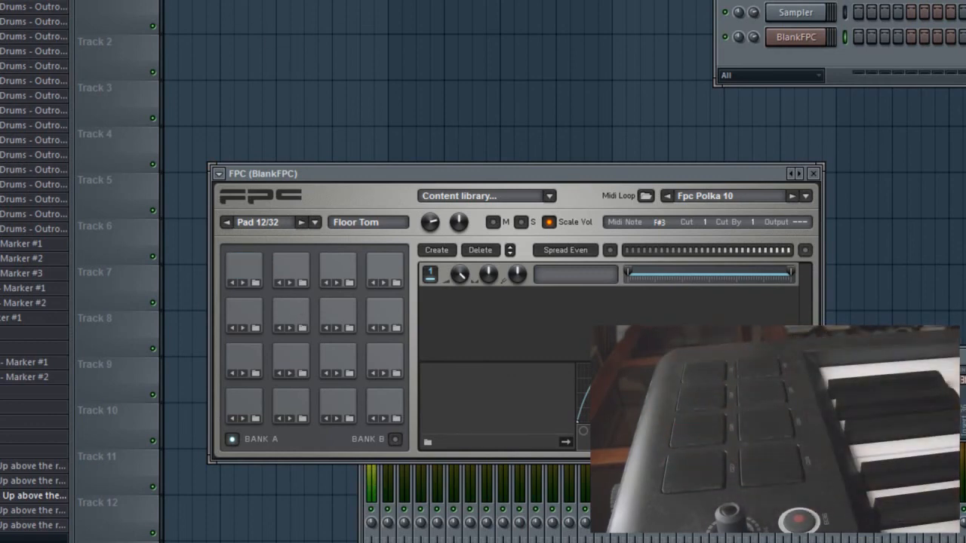
# Delete the BlankFPC channel from the pattern and confirm its removal
pyautogui.rightClick(812, 44)
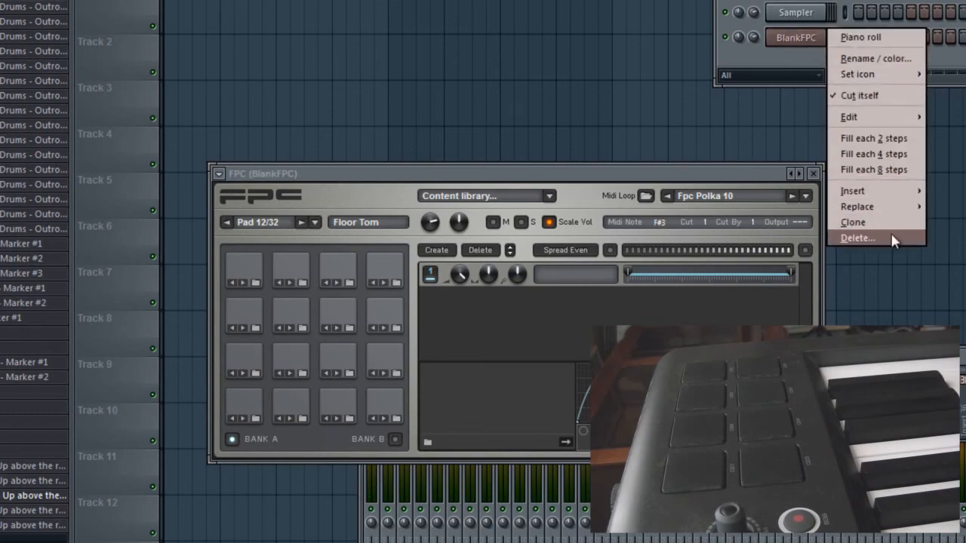
pyautogui.click(839, 238)
pyautogui.click(726, 362)
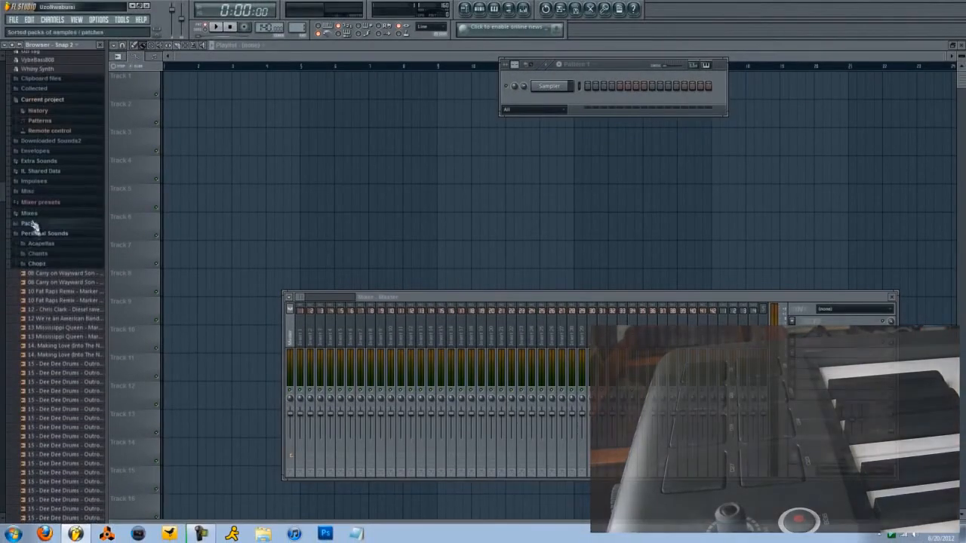
# Collapse the Chopz, Personal Sounds and Channel presets folders in the file browser
pyautogui.click(38, 263)
pyautogui.click(44, 234)
pyautogui.scroll(4, 50, 187)
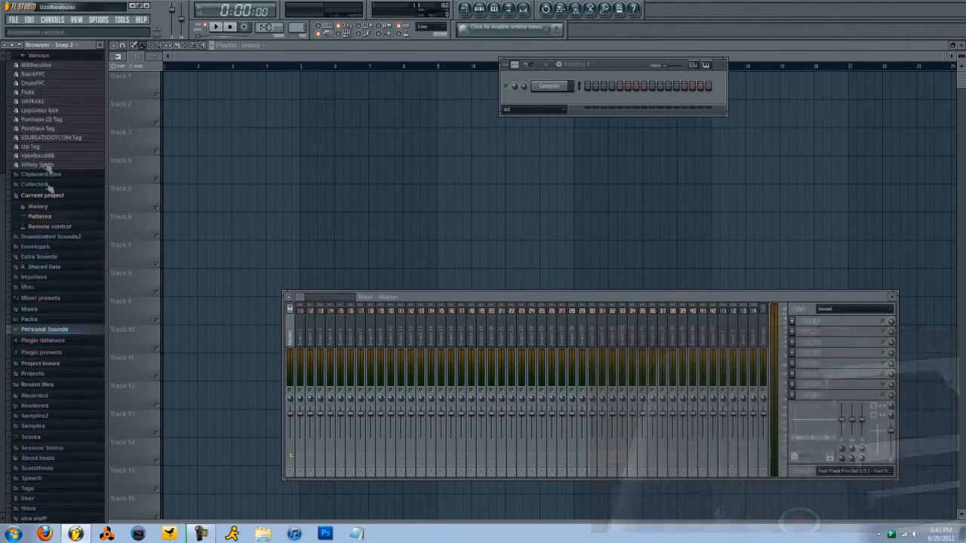
pyautogui.scroll(-1, 60, 108)
pyautogui.scroll(1, 59, 95)
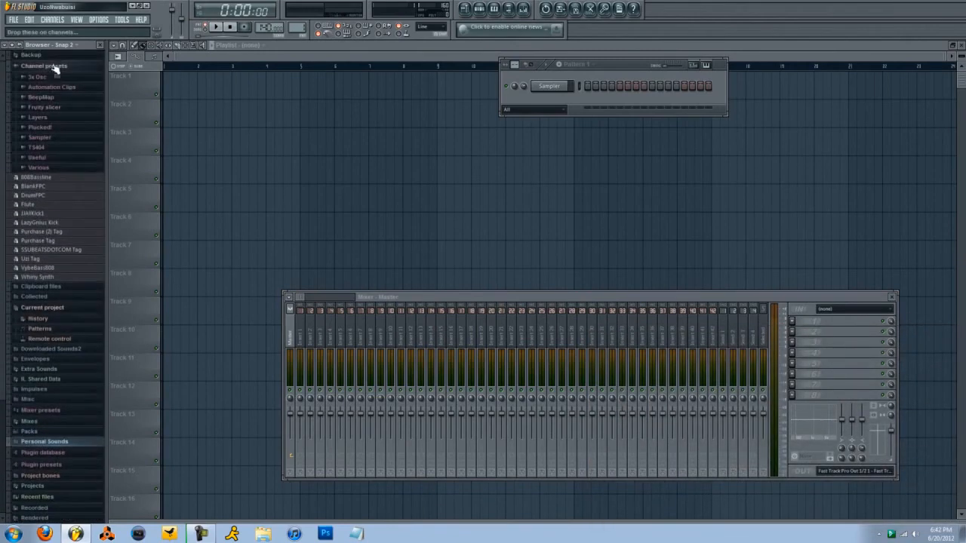
pyautogui.click(54, 68)
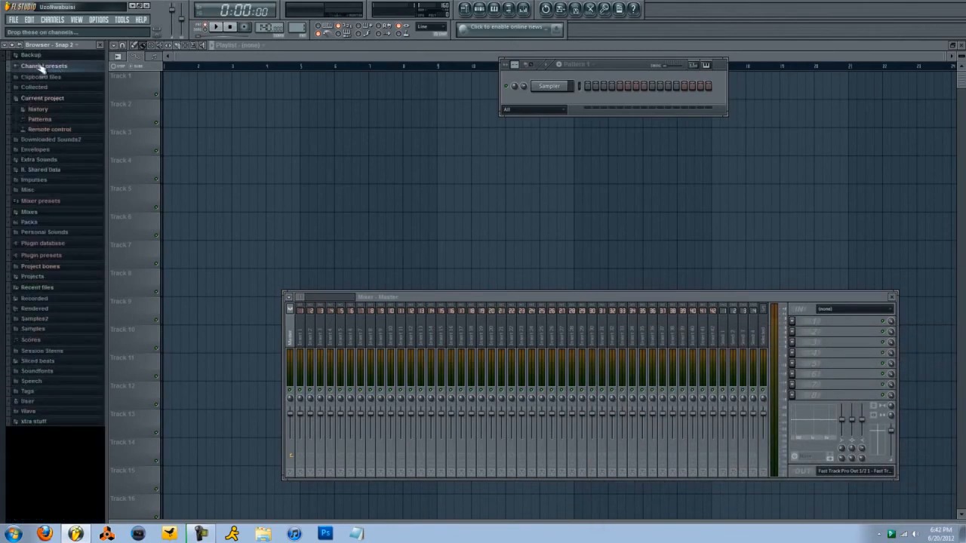